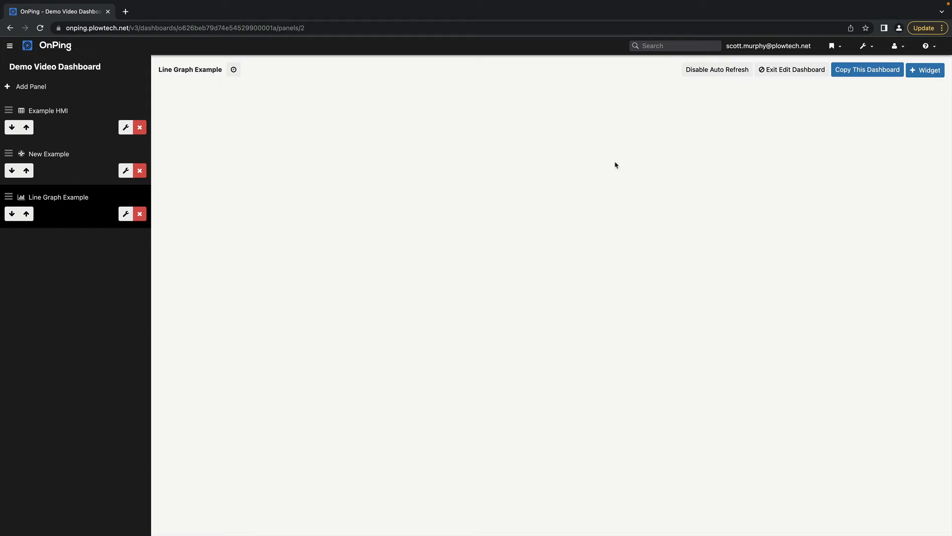
Add a Line Graph widget to the Line Graph Example panel and save the dashboard.
left_click(920, 72)
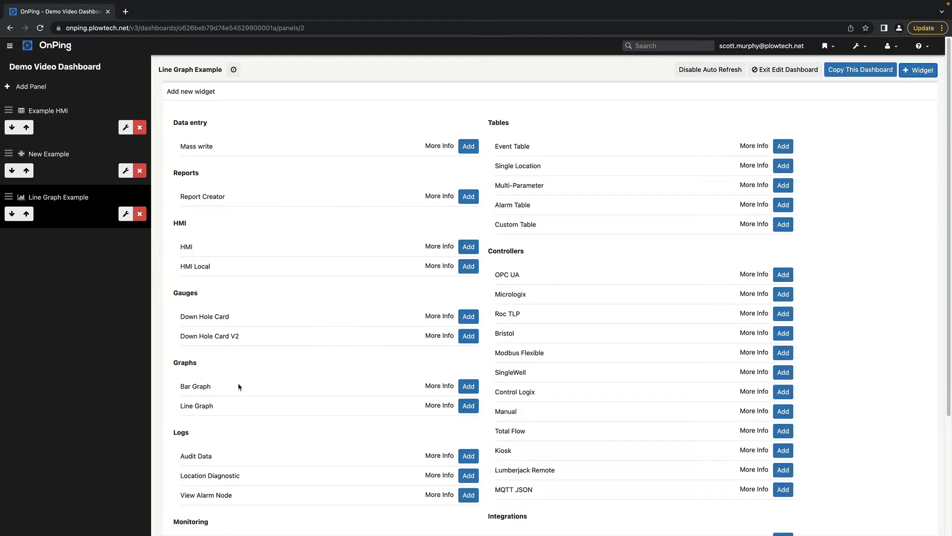
left_click(468, 405)
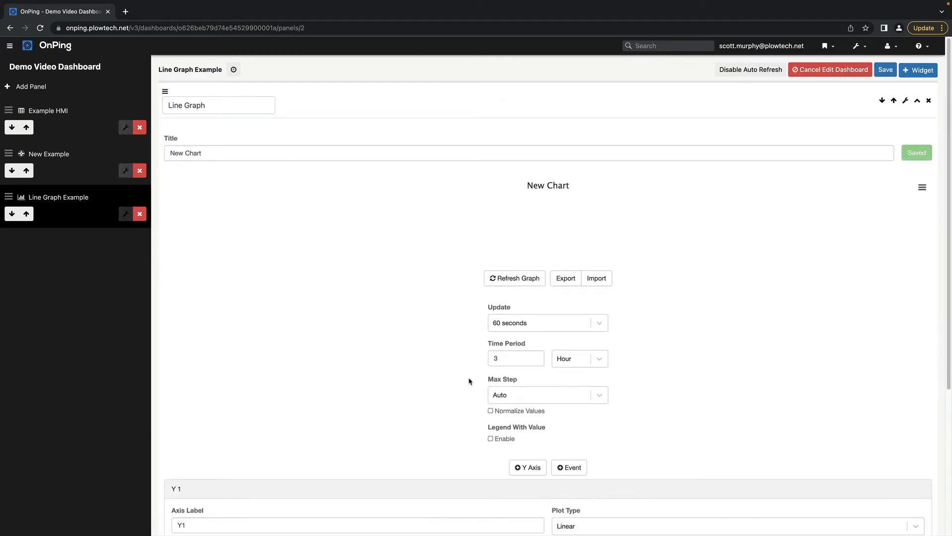
left_click(886, 75)
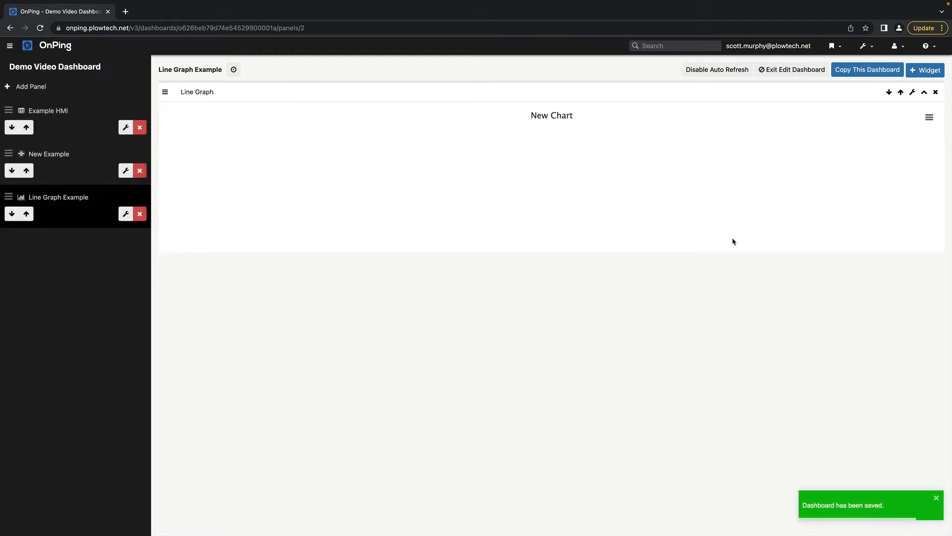
Open the line graph widget's settings and rename the widget as Plunger Times.
left_click(913, 94)
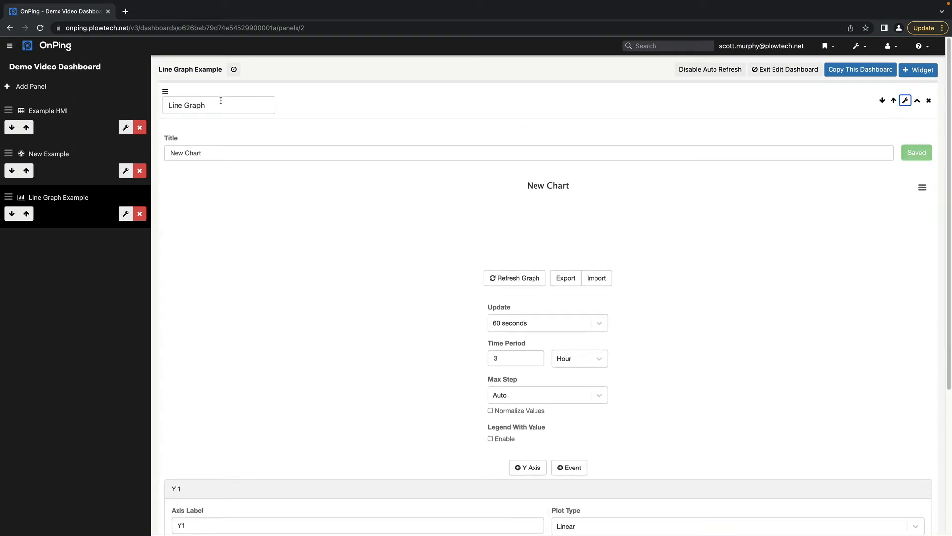
left_click_drag(218, 105, 167, 105)
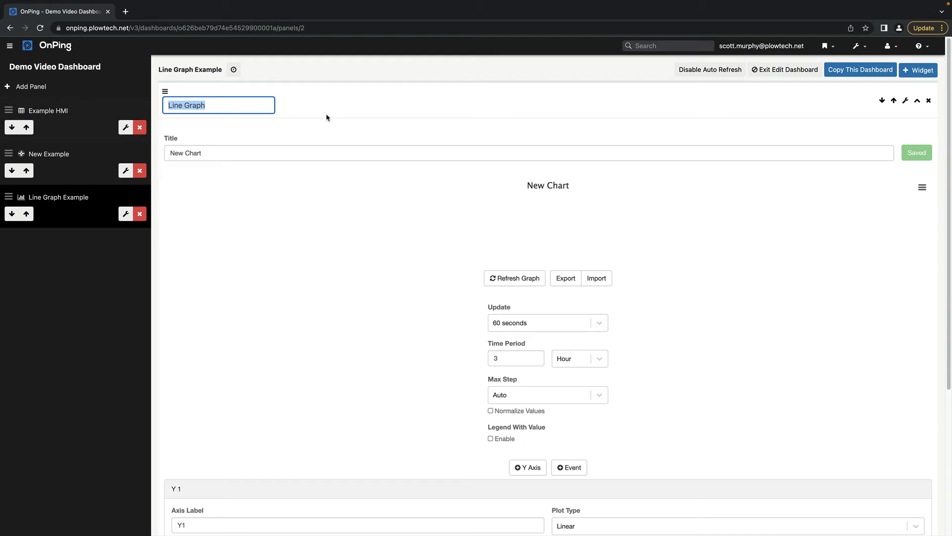
type("Plunger Times")
Set the chart title to Plunger Times and save the graph.
left_click(215, 152)
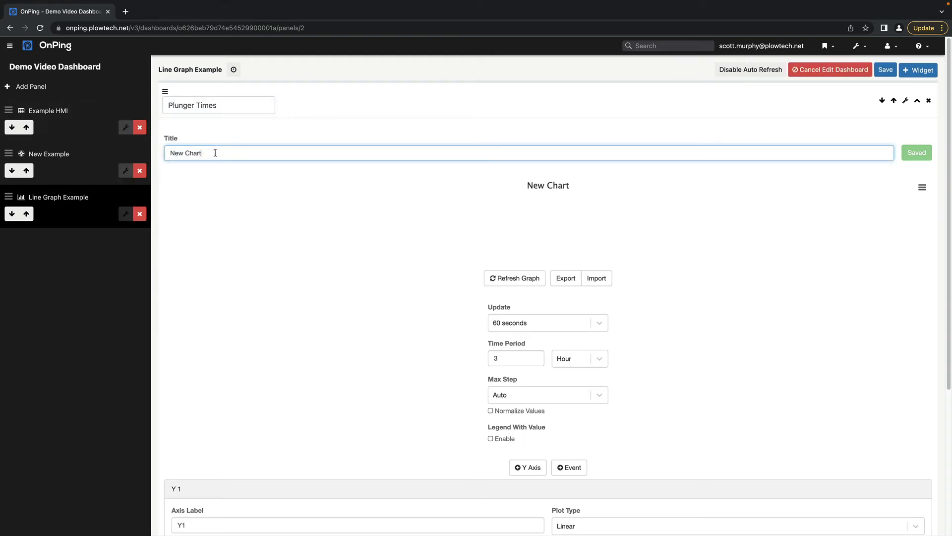
left_click_drag(215, 152, 167, 140)
type("Plunger Times")
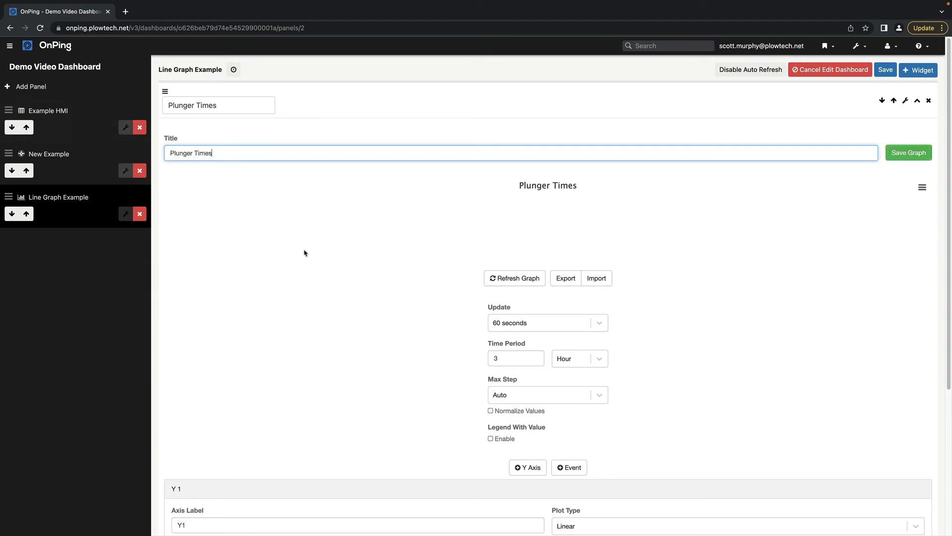
left_click(893, 152)
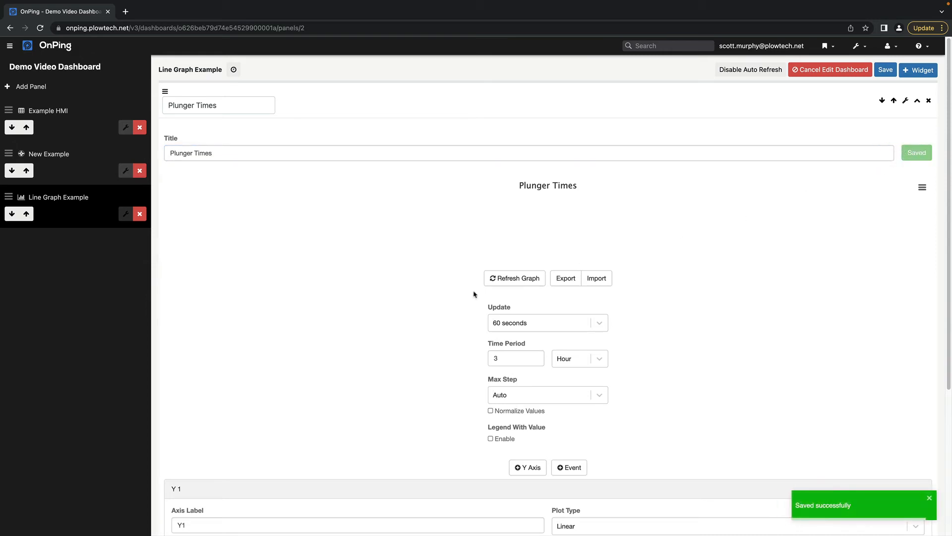
left_click(929, 498)
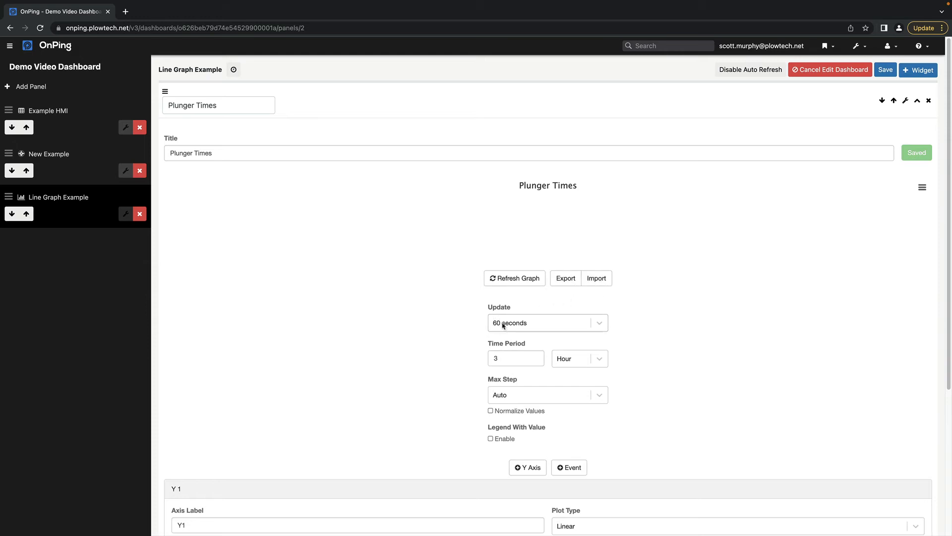
left_click(531, 323)
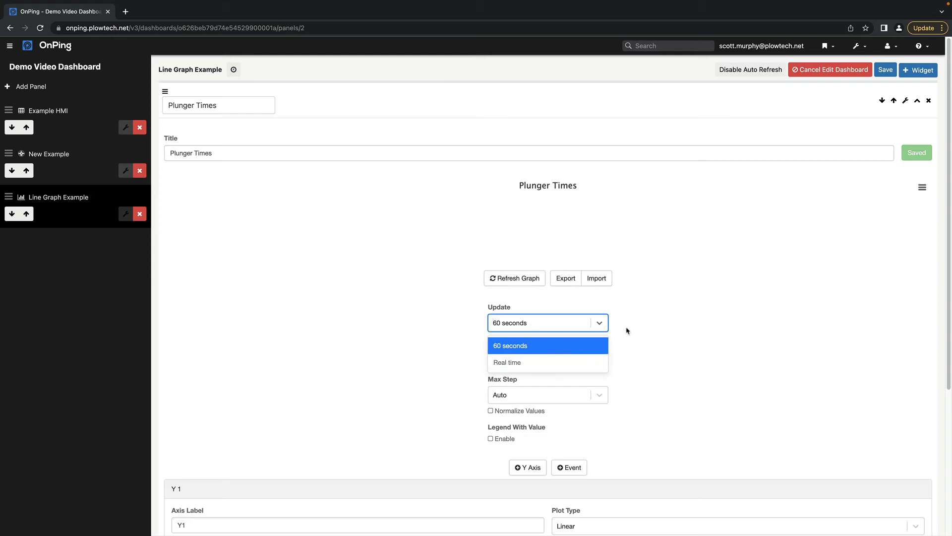
left_click(653, 328)
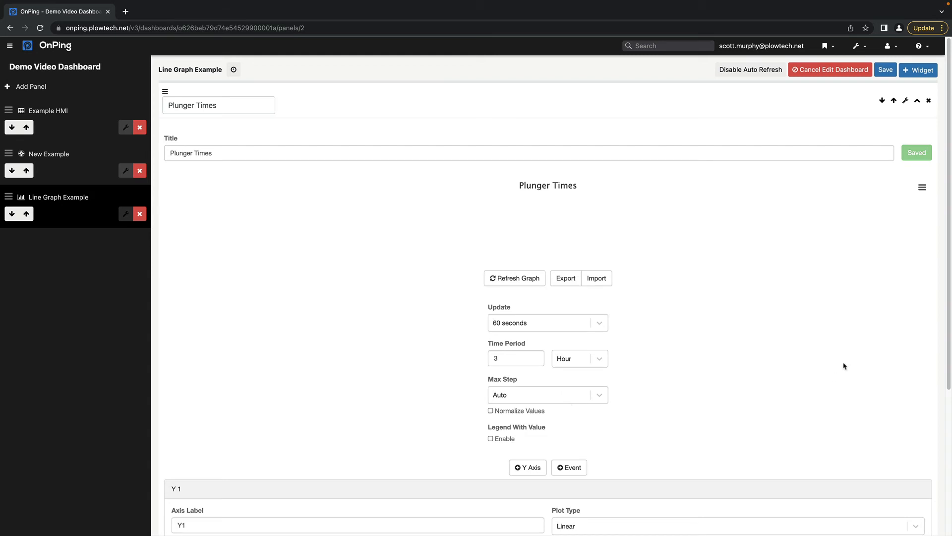
Start adding a parameter to the Y 1 axis, choosing the company Plow Demo and the site Plunger Lift Tuning Demo.
left_click_drag(948, 238, 949, 383)
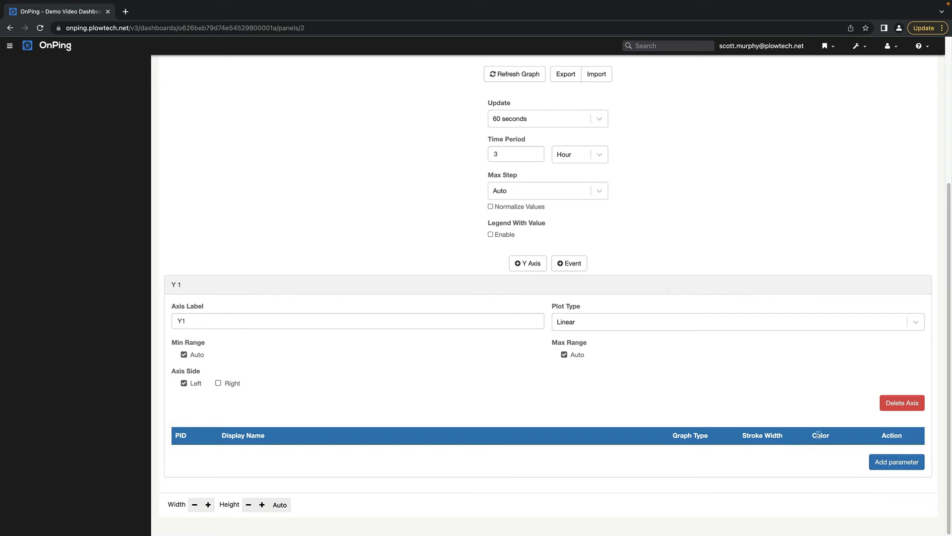
left_click(883, 461)
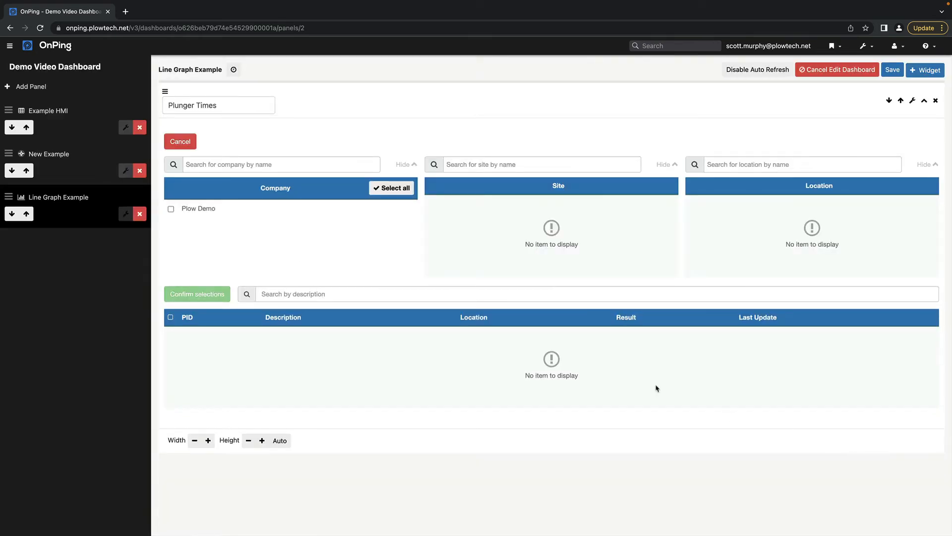
left_click(210, 213)
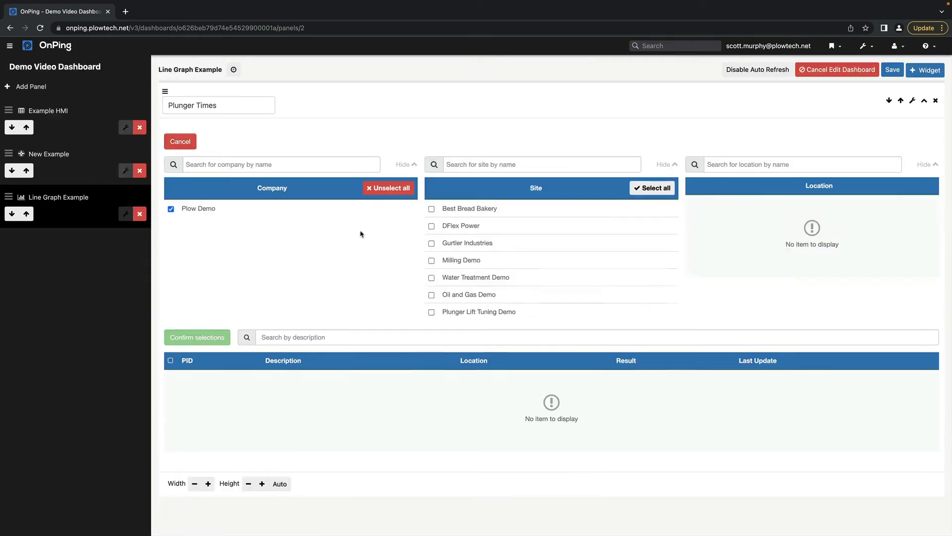
left_click(484, 313)
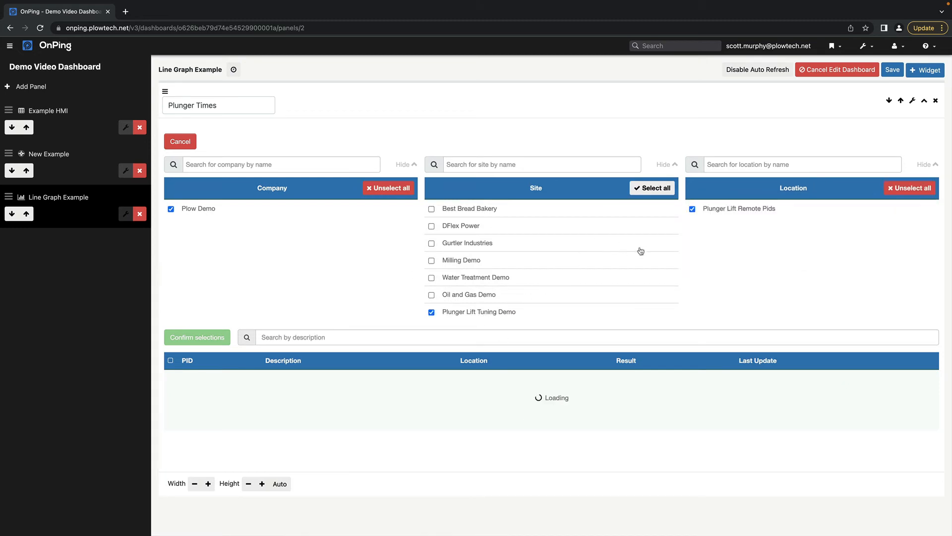
Search the parameters for "time", add Afterflow Time to the axis, and save the graph.
left_click(303, 340)
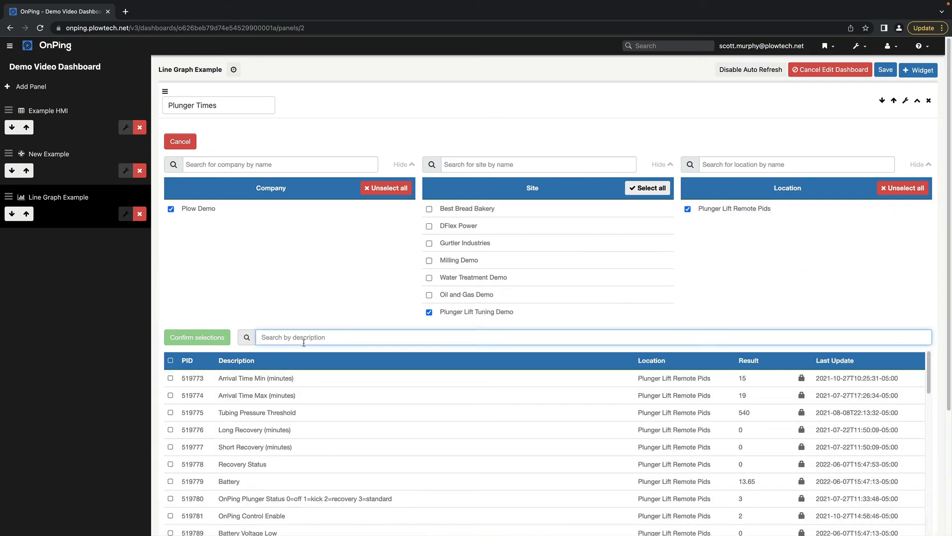
type("time")
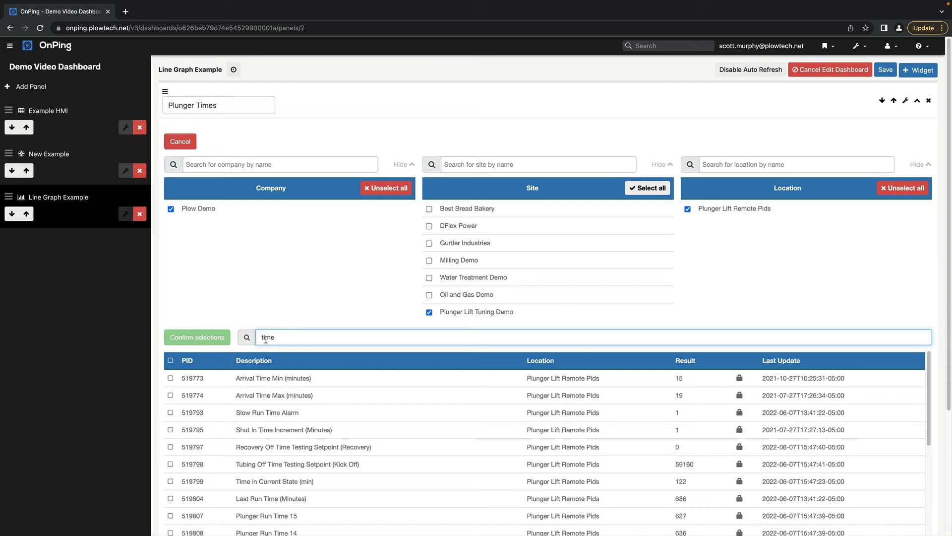
scroll(272, 388, "down", 5)
scroll(273, 388, "down", 5)
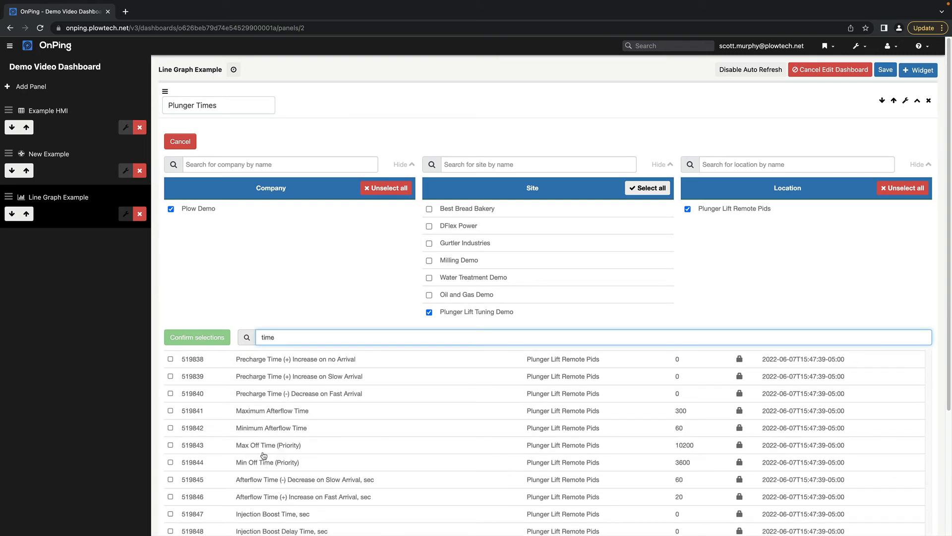
scroll(264, 455, "down", 3)
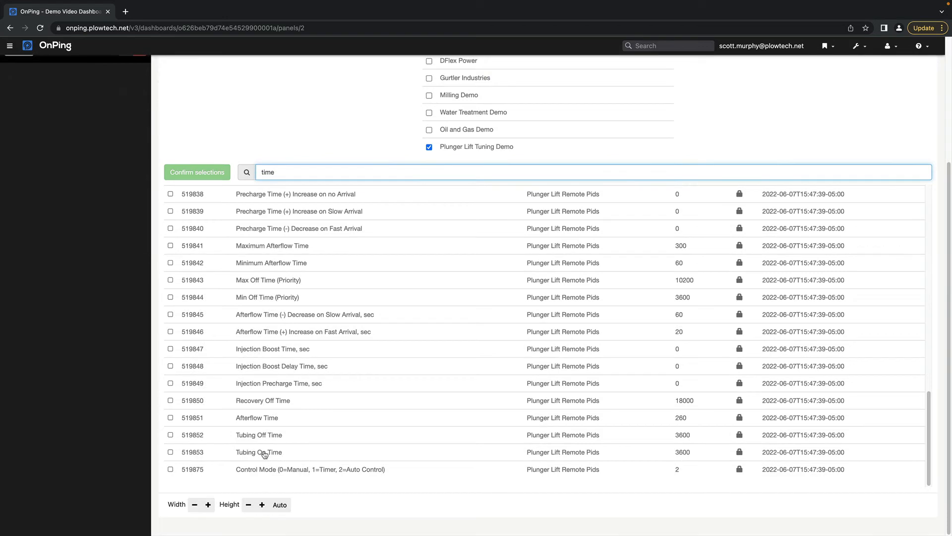
left_click(171, 418)
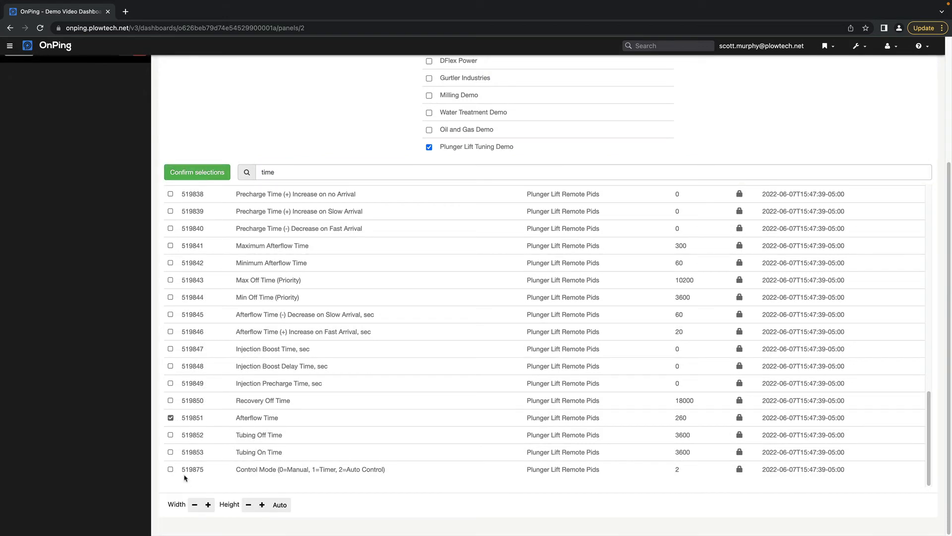
left_click(194, 171)
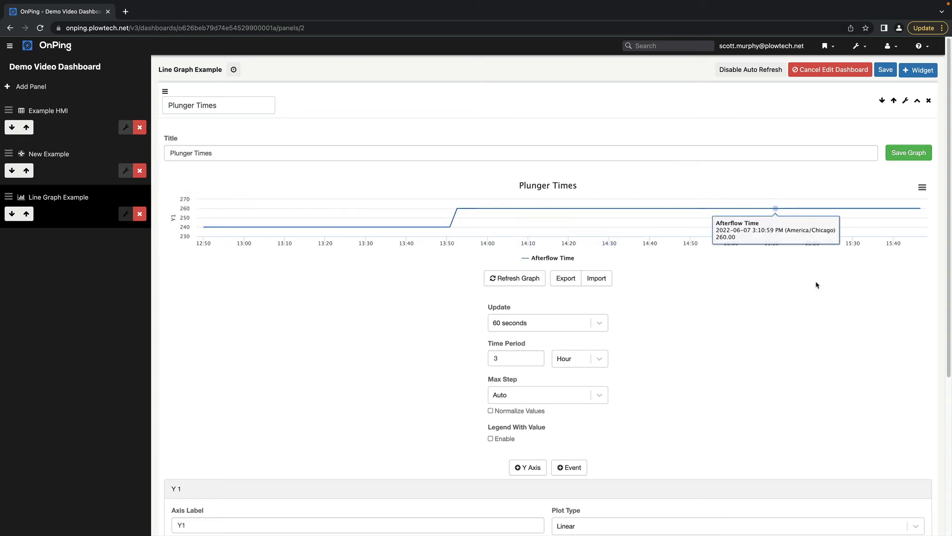
left_click(915, 154)
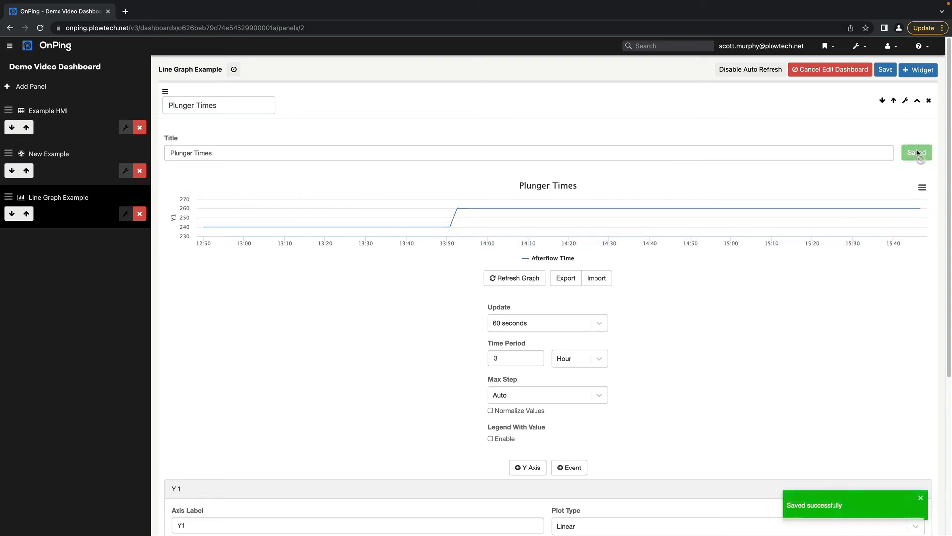
Set the graph's time period to 7 Day and refresh the graph.
left_click(533, 354)
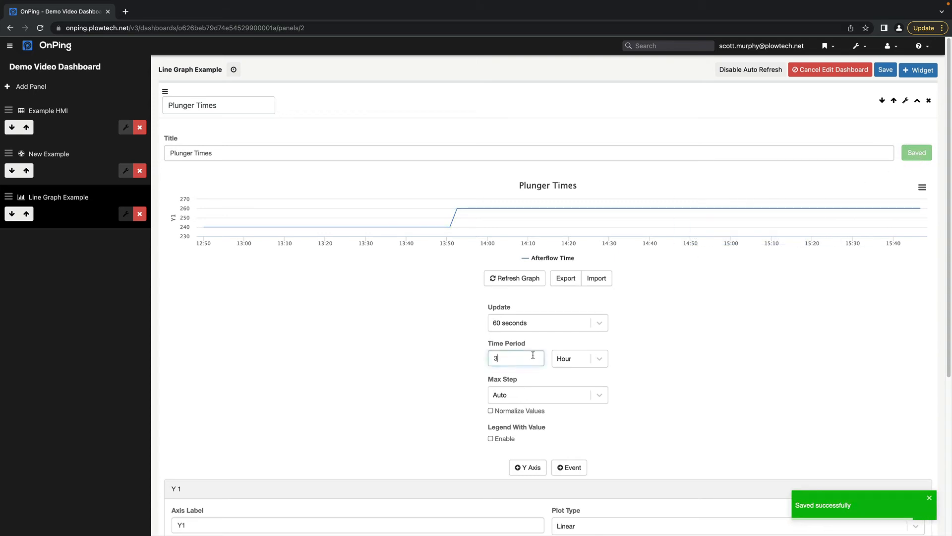
left_click_drag(534, 356, 416, 348)
type("7")
left_click(575, 358)
left_click(576, 419)
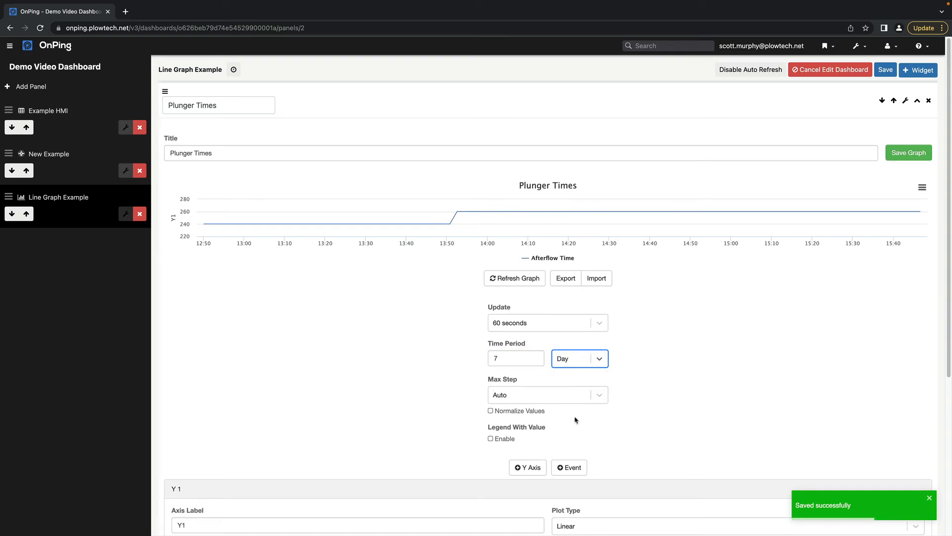
left_click(930, 497)
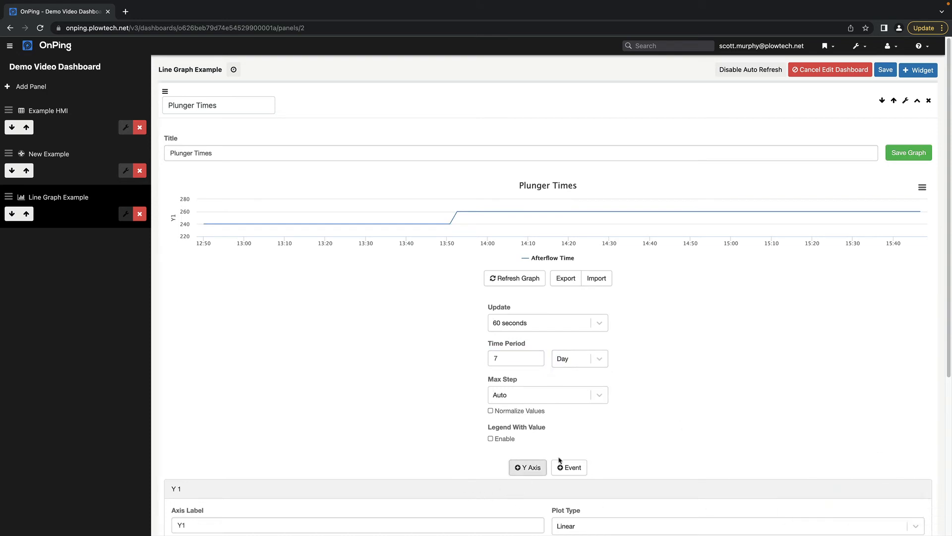
left_click(535, 279)
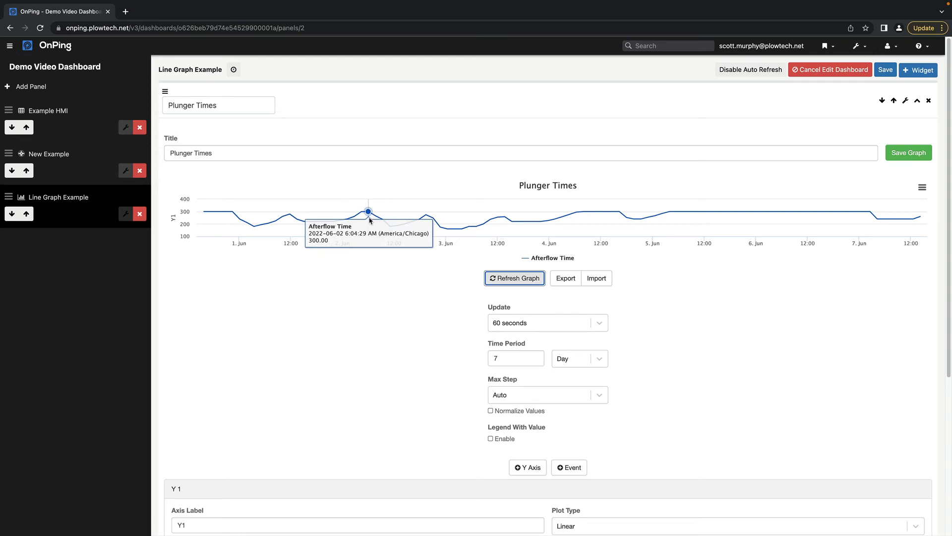
Set the graph's max step to 1 Hour and refresh the graph.
left_click(574, 397)
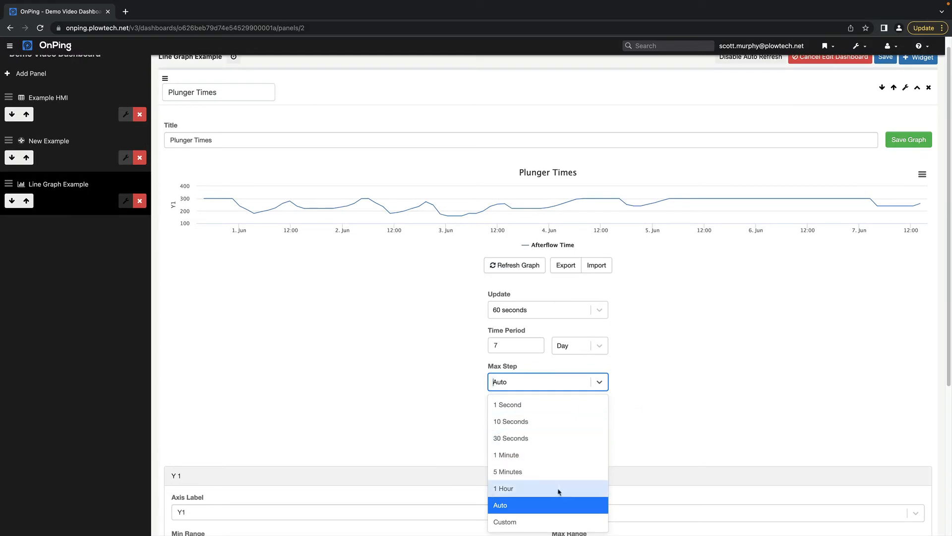
left_click(503, 490)
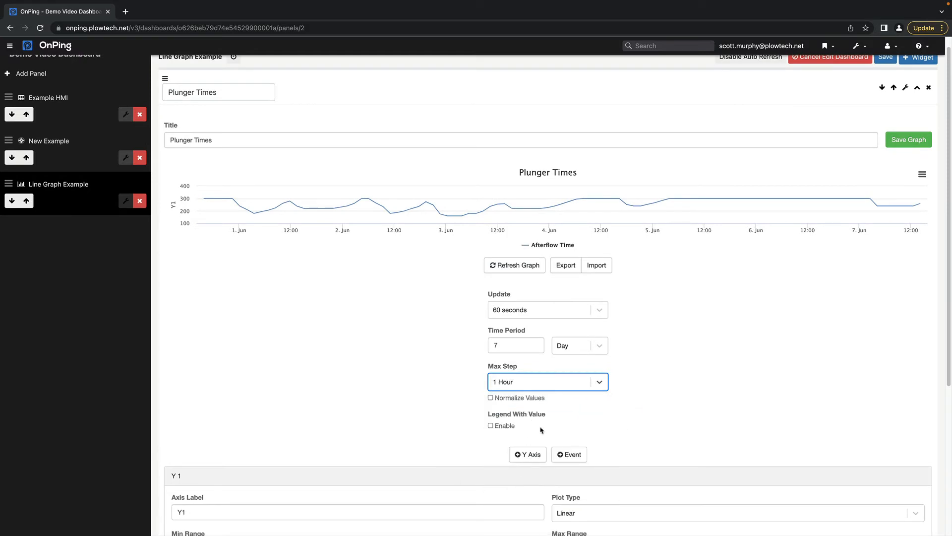
left_click(520, 268)
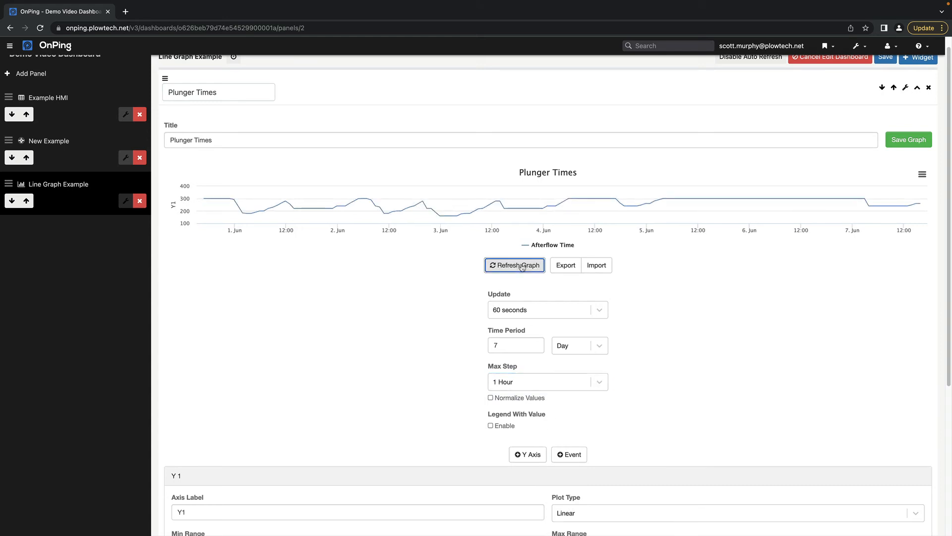
Set the graph's max step to 5 Minutes and refresh the graph.
left_click(549, 386)
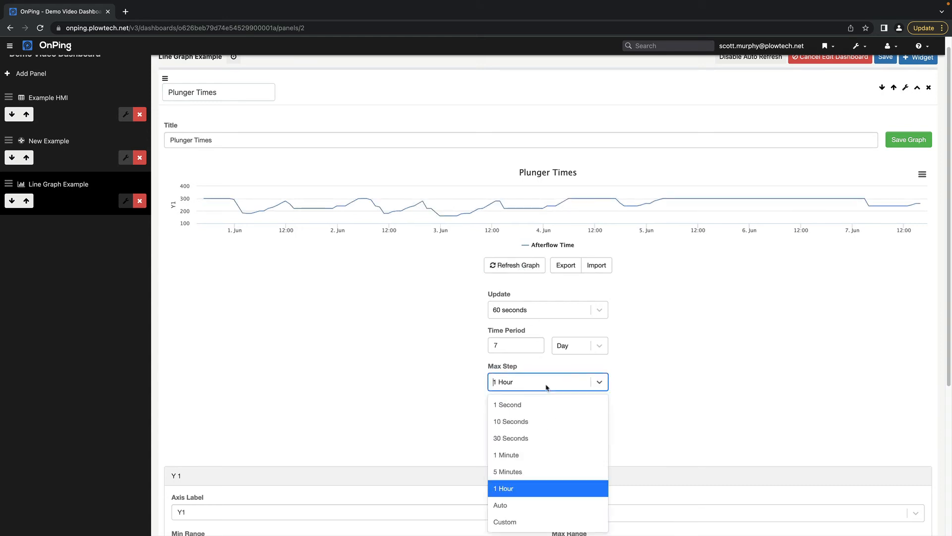
left_click(520, 471)
left_click(514, 267)
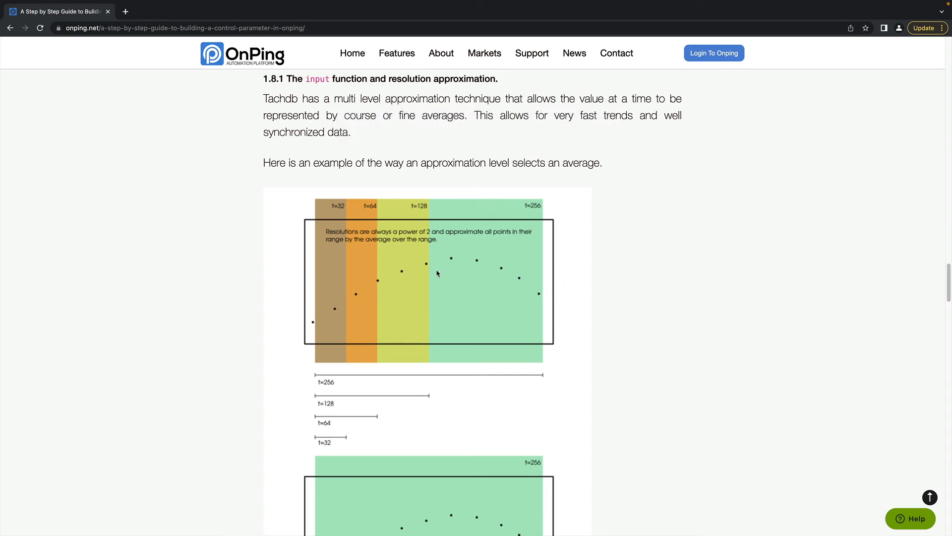
Read the OnPing guide's sections on input resolution approximation and the latestBefore value search.
scroll(435, 281, "down", 1)
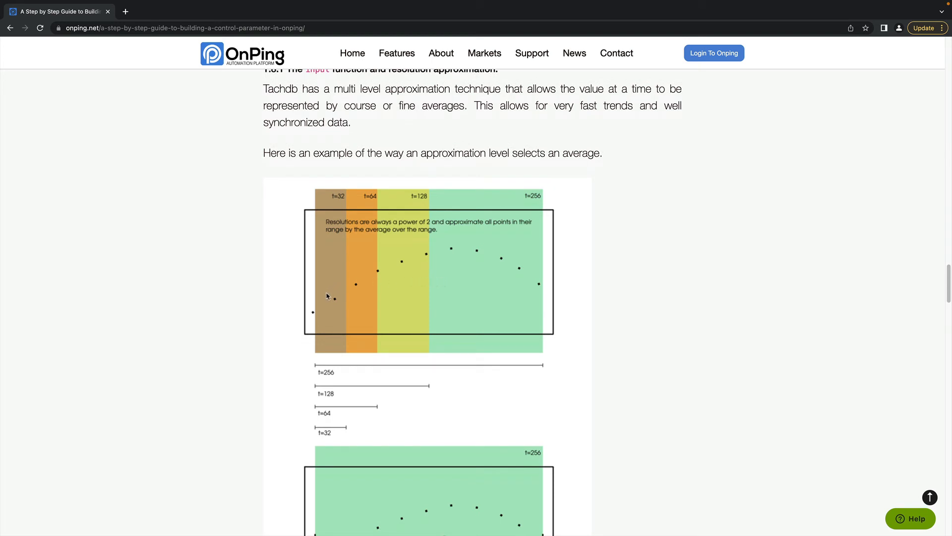
scroll(327, 296, "down", 6)
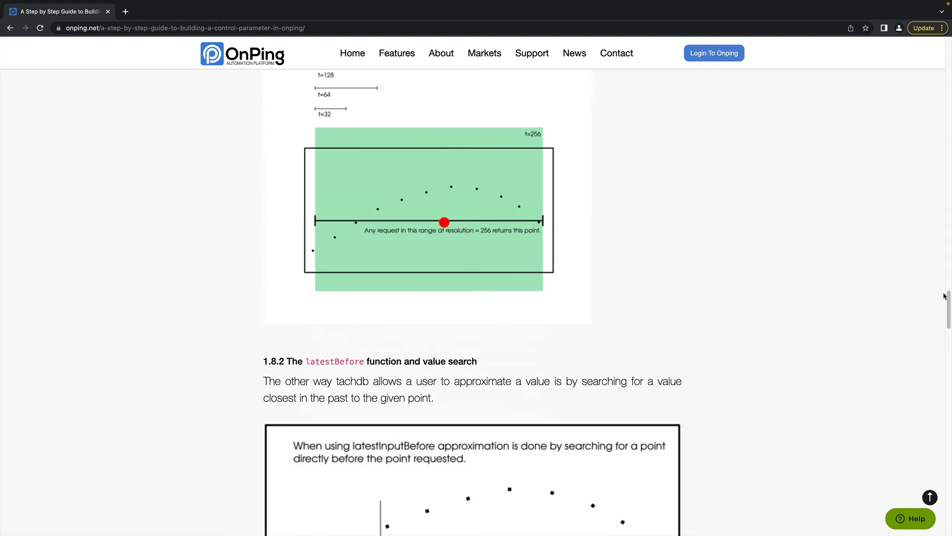
left_click_drag(945, 296, 949, 321)
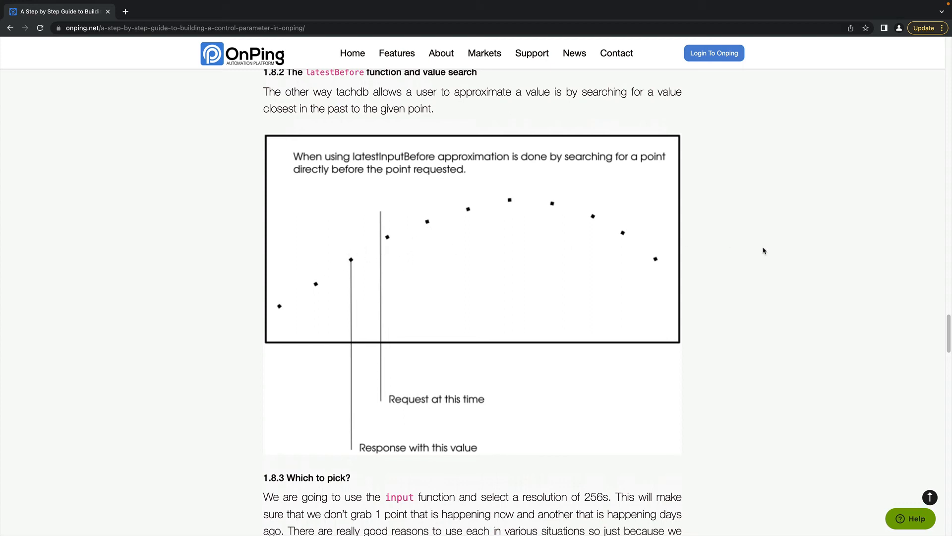
left_click_drag(949, 329, 949, 273)
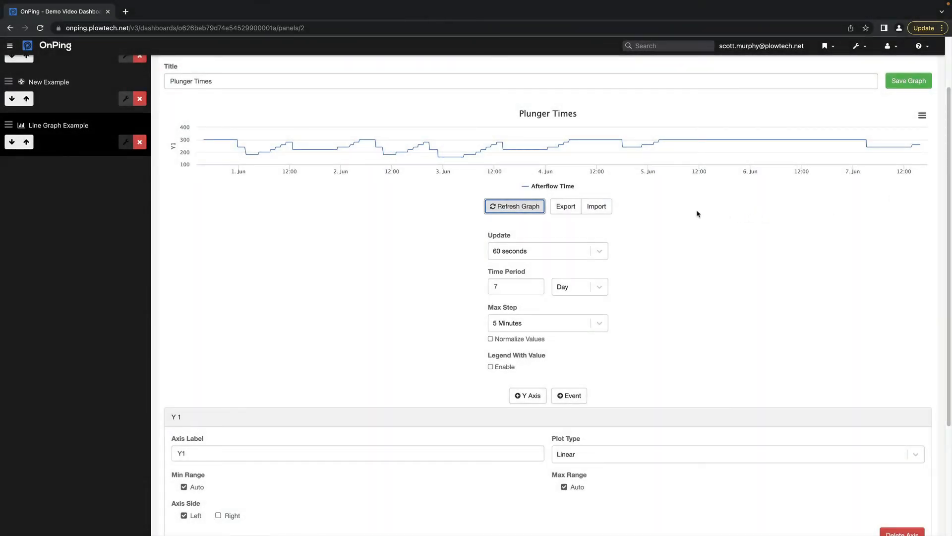
Save the Plunger Times graph, close its settings and leave dashboard editing.
left_click(901, 86)
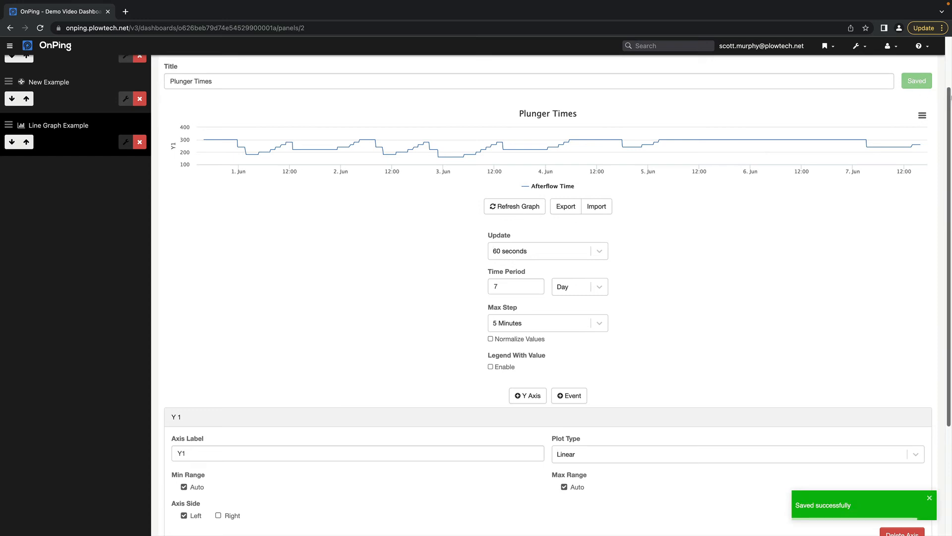
scroll(905, 92, "up", 3)
left_click(905, 101)
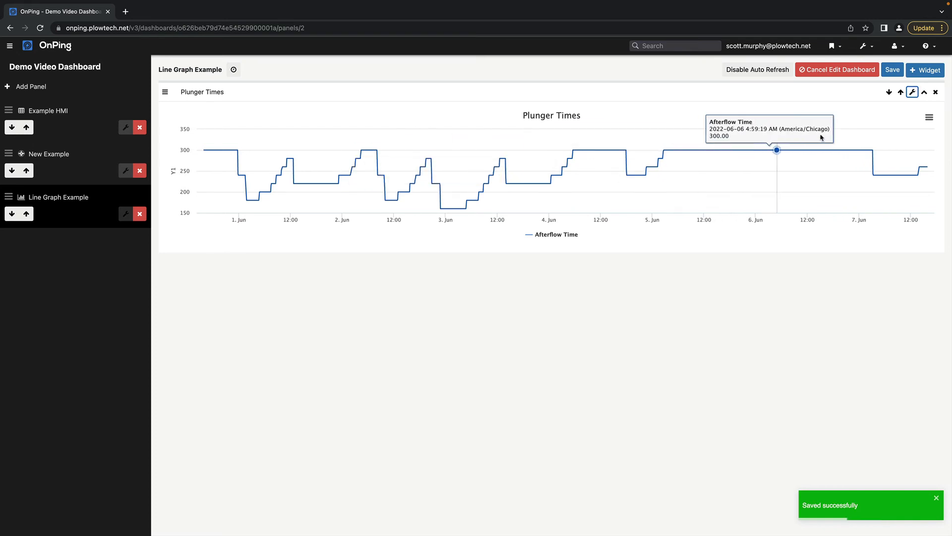
left_click(833, 70)
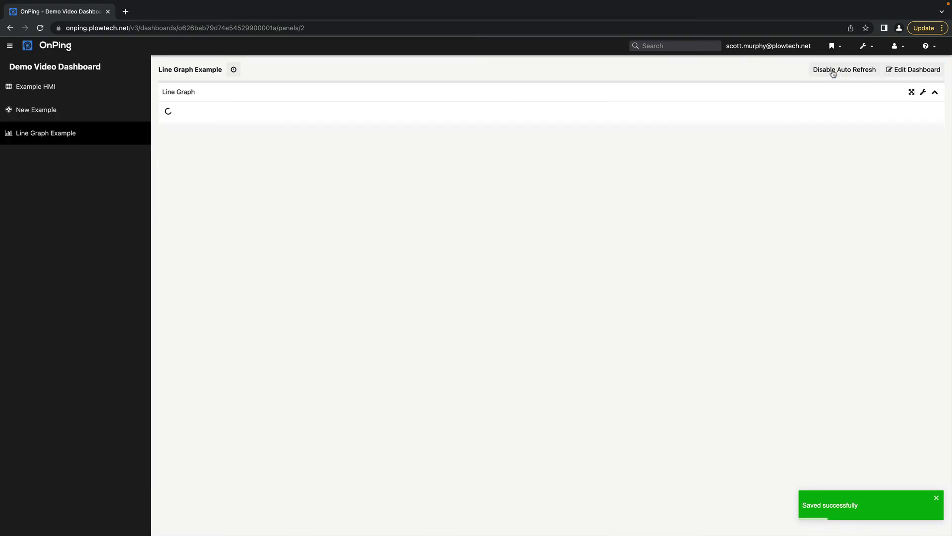
Enter time travel mode and set the destination date to 06/06/2022, followed by 05/31/2022.
left_click(234, 70)
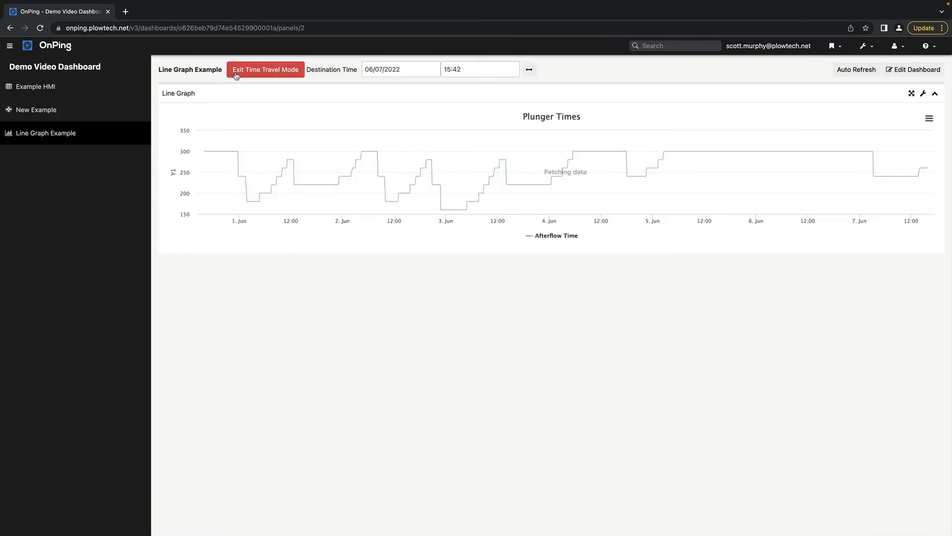
left_click(409, 73)
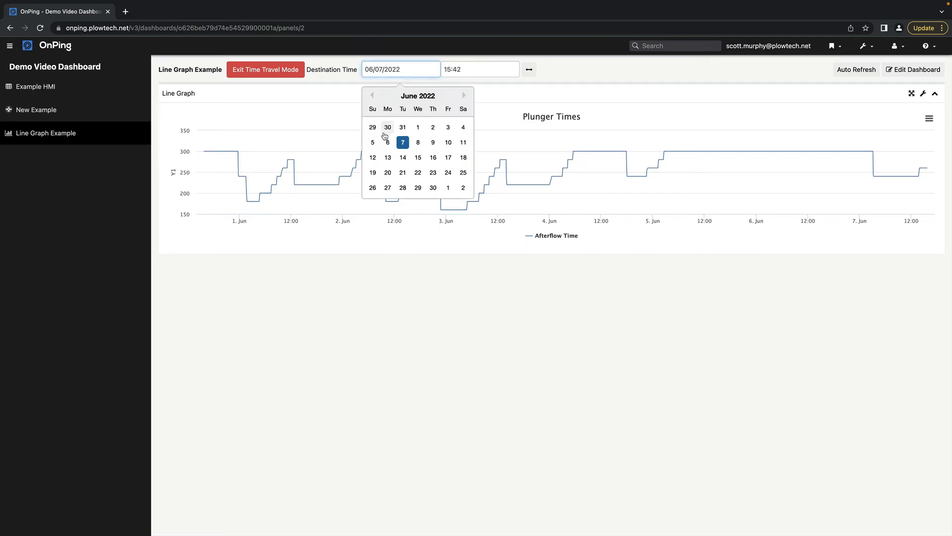
left_click(388, 142)
left_click(401, 76)
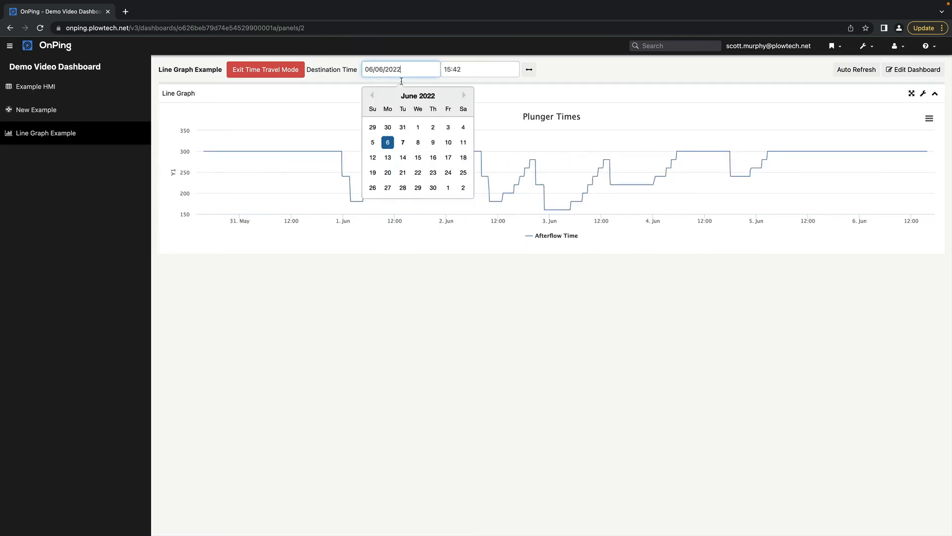
left_click(403, 126)
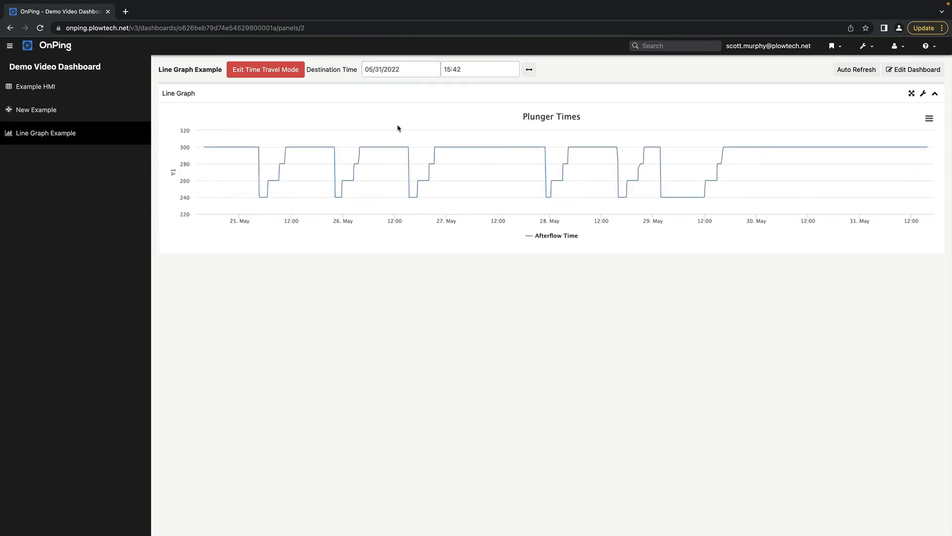
View the graph over a time period of 60 Day, and exit time travel mode.
left_click(530, 72)
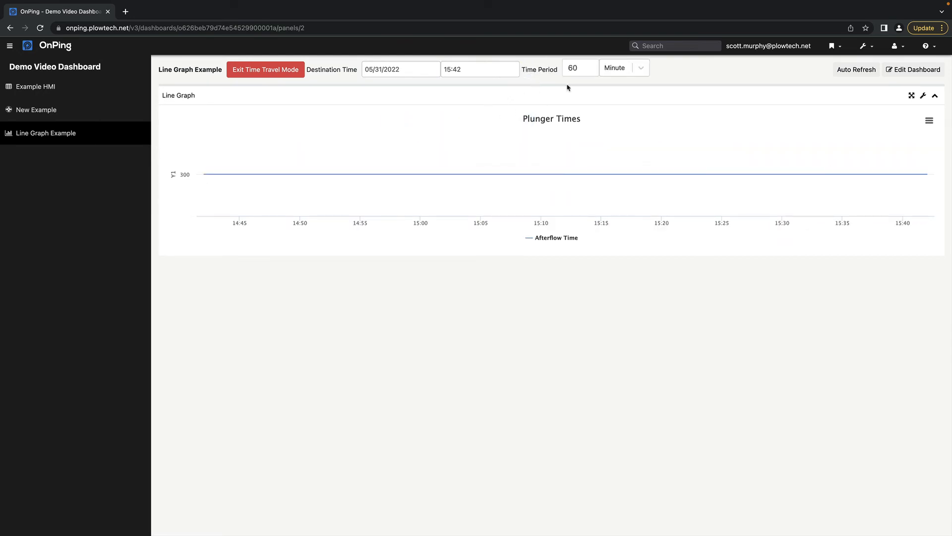
left_click(633, 68)
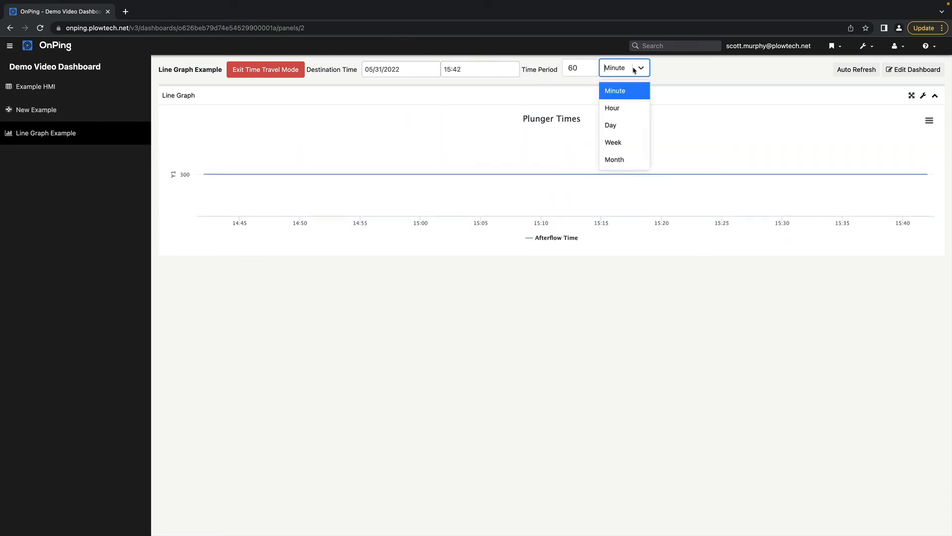
left_click(617, 124)
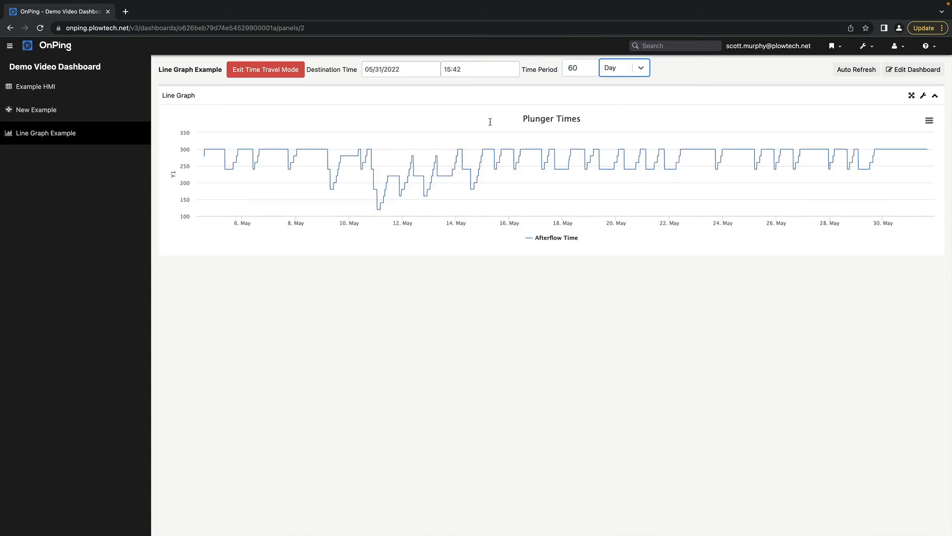
left_click(267, 69)
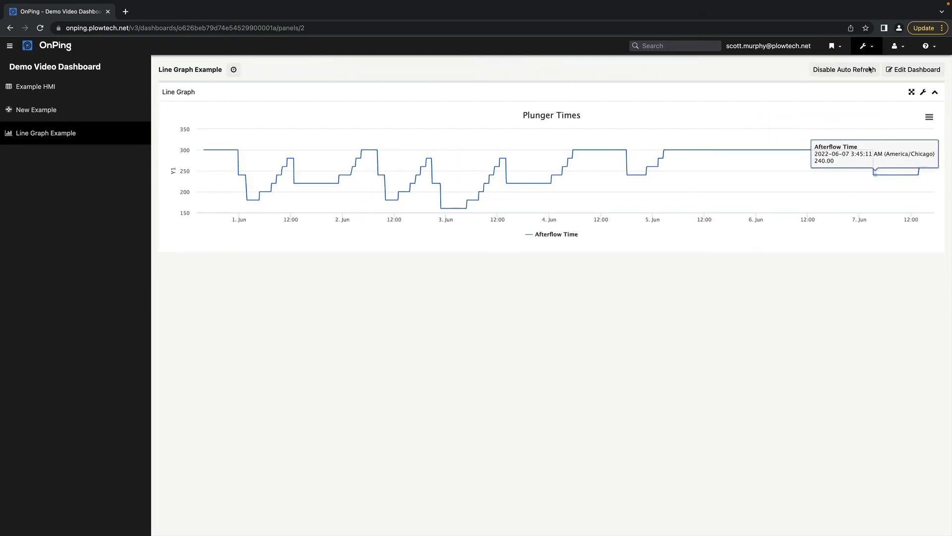
Open the Line Graph Example dashboard for editing and add a second Line Graph widget.
left_click(917, 72)
left_click(923, 73)
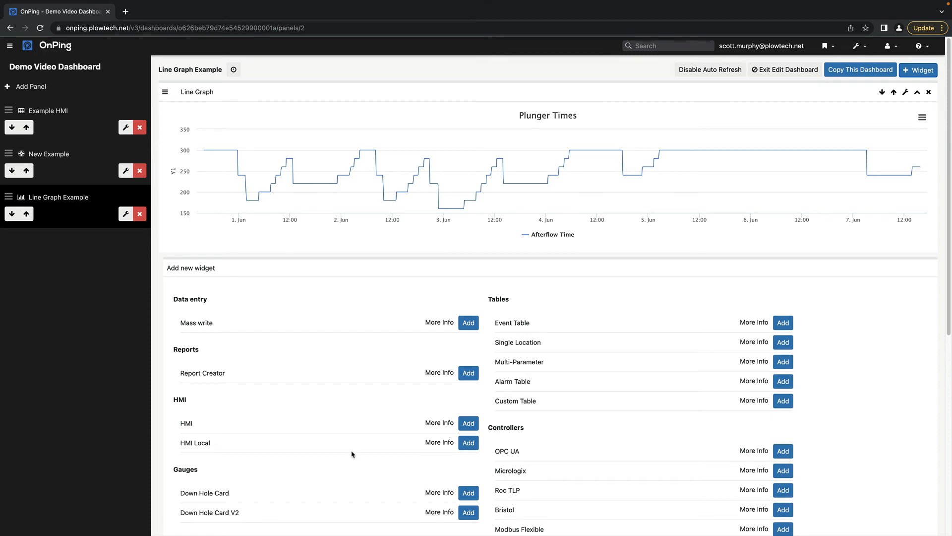
scroll(351, 454, "down", 7)
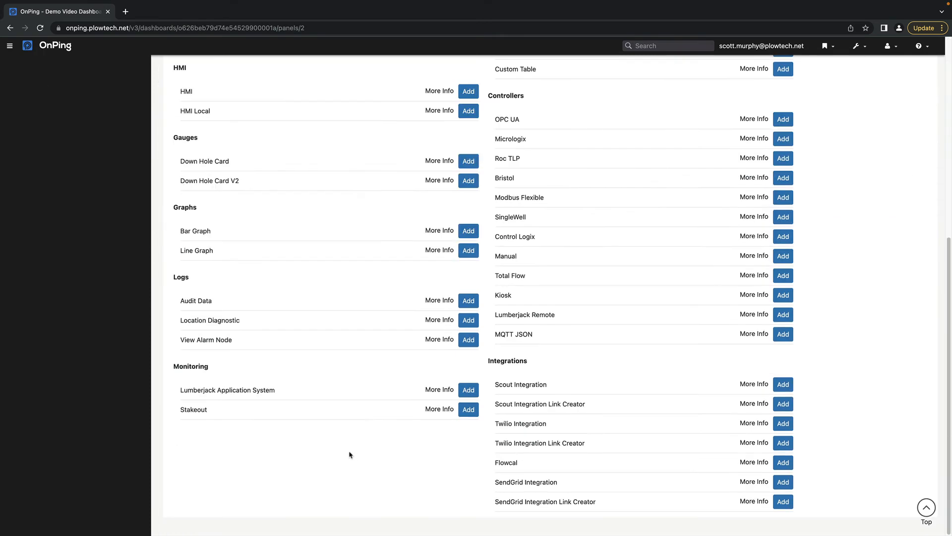
left_click(469, 250)
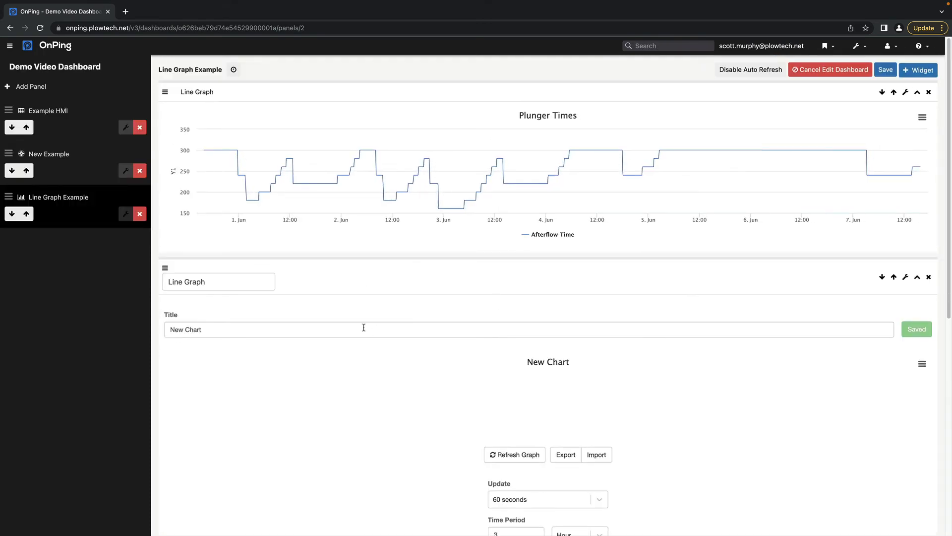
Name the new line graph widget "Battery Voltage" and copy that name.
triple_click(235, 286)
type("B")
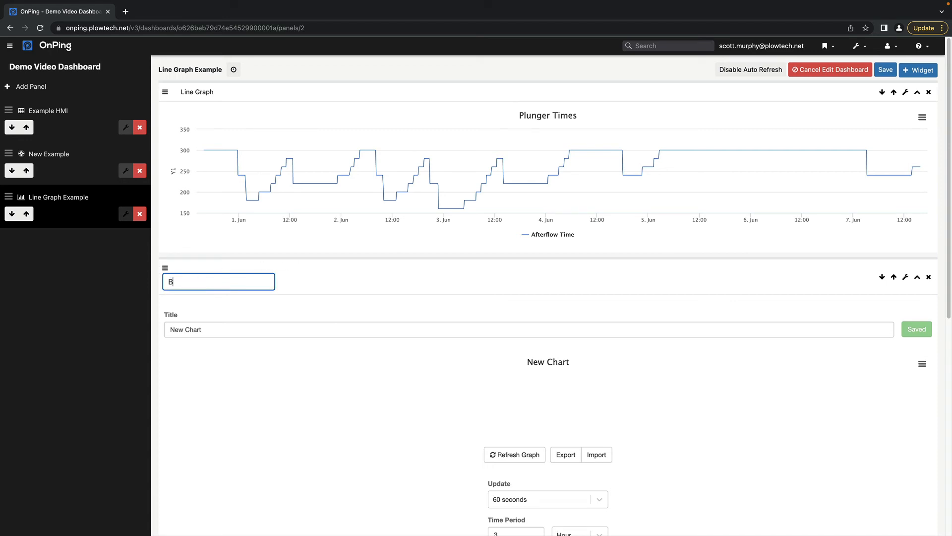
type("attery Voltage")
left_click_drag(233, 281, 125, 274)
key("super+c")
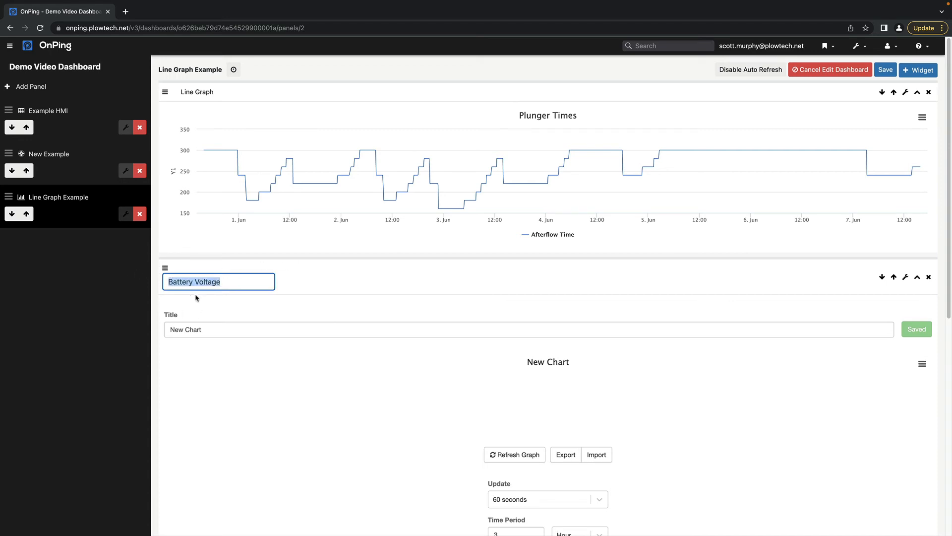
Paste "Battery Voltage" as the new chart's title and save the dashboard.
left_click(225, 330)
triple_click(206, 327)
key("super+v")
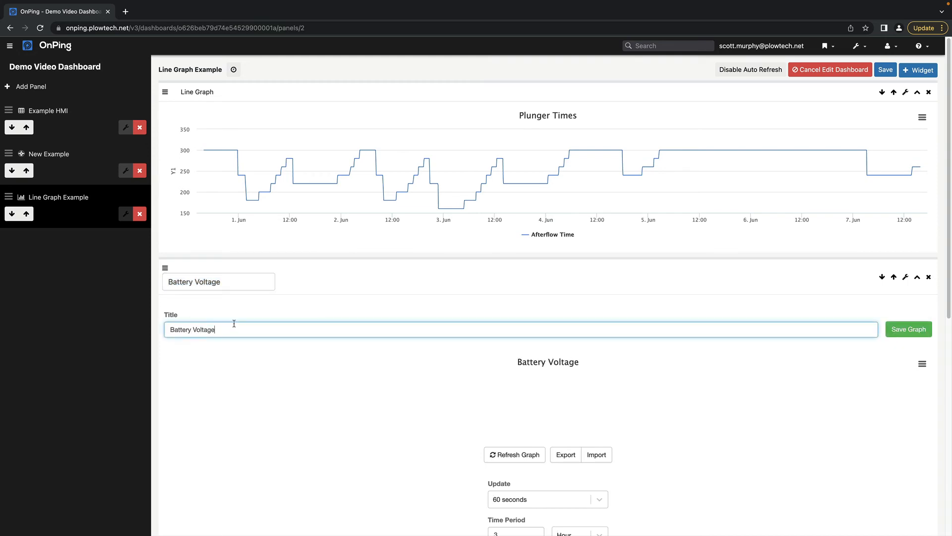
left_click(884, 72)
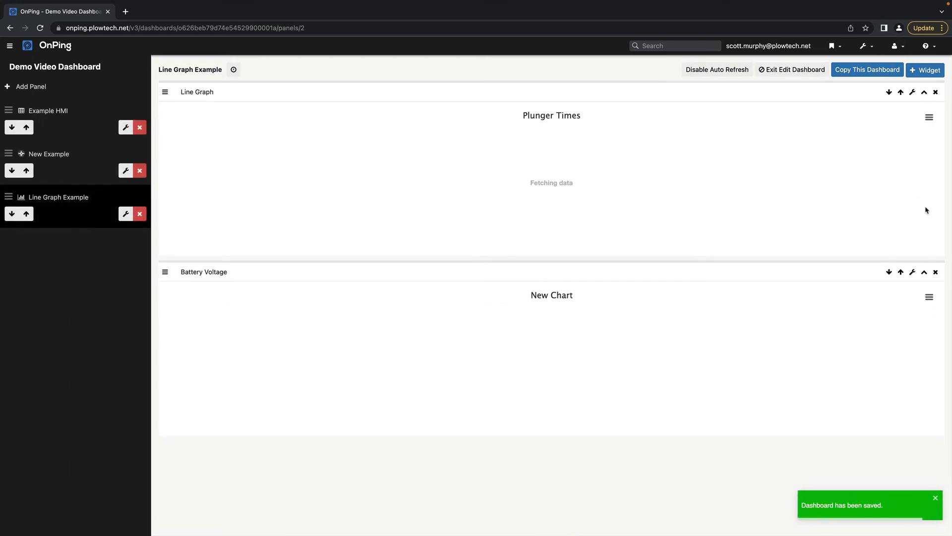
Reopen the Battery Voltage widget's settings, set the graph title to "Battery Voltage" and save the graph.
left_click(912, 269)
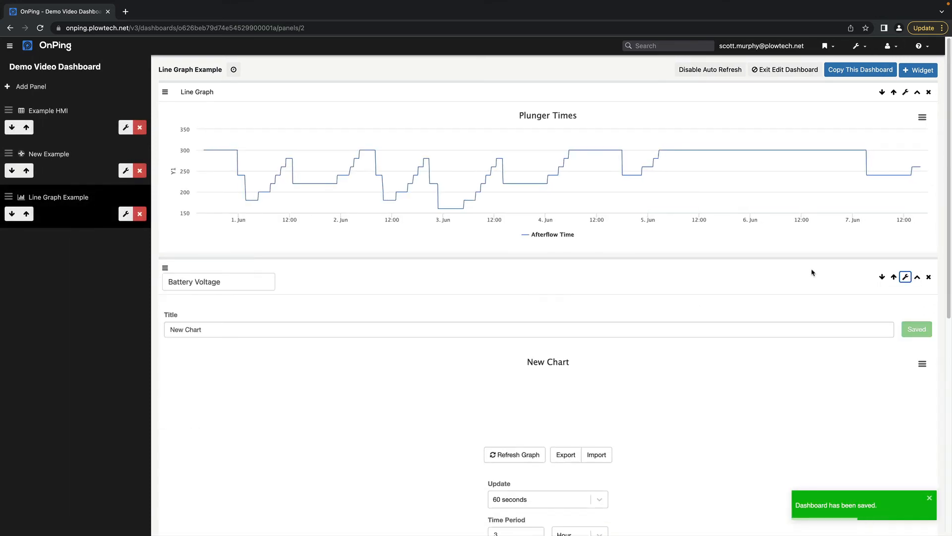
scroll(951, 192, "down", 3)
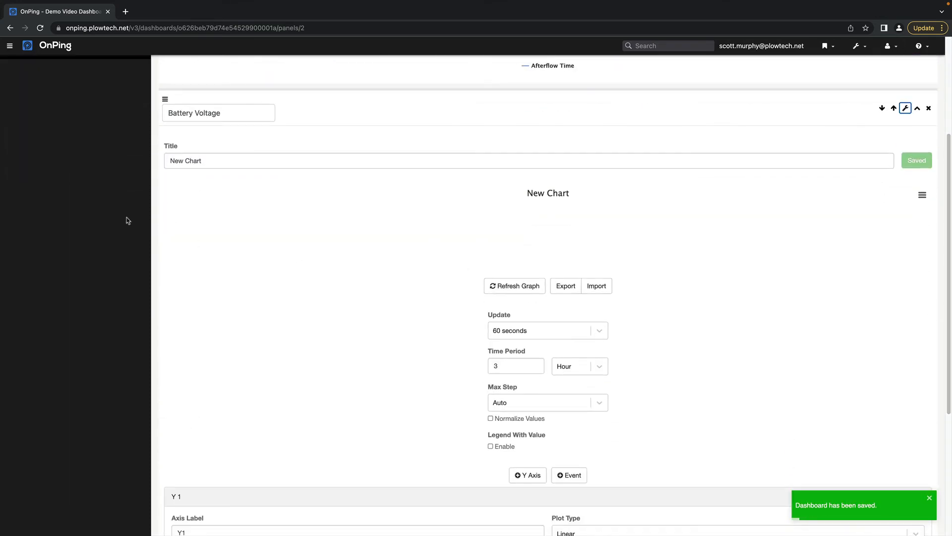
left_click(223, 155)
left_click_drag(213, 161, 119, 161)
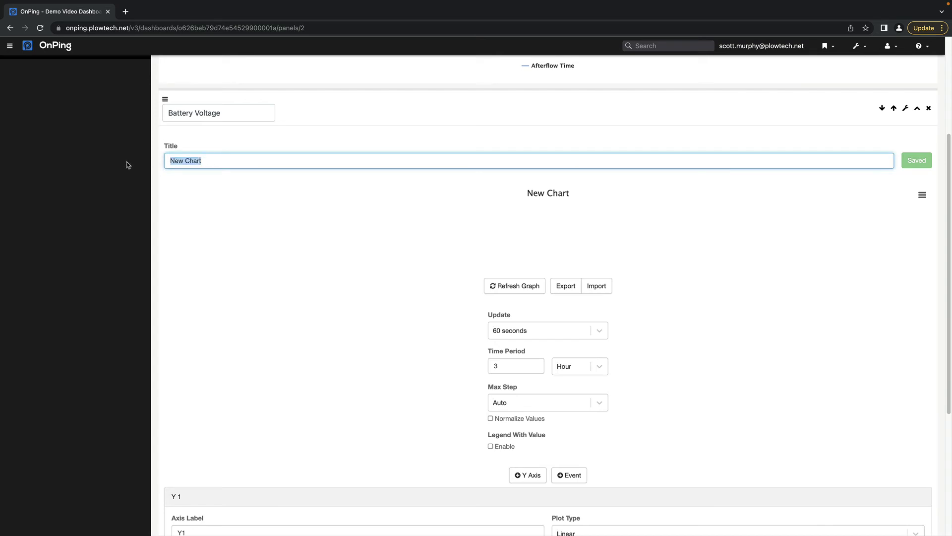
key("super+v")
left_click(912, 160)
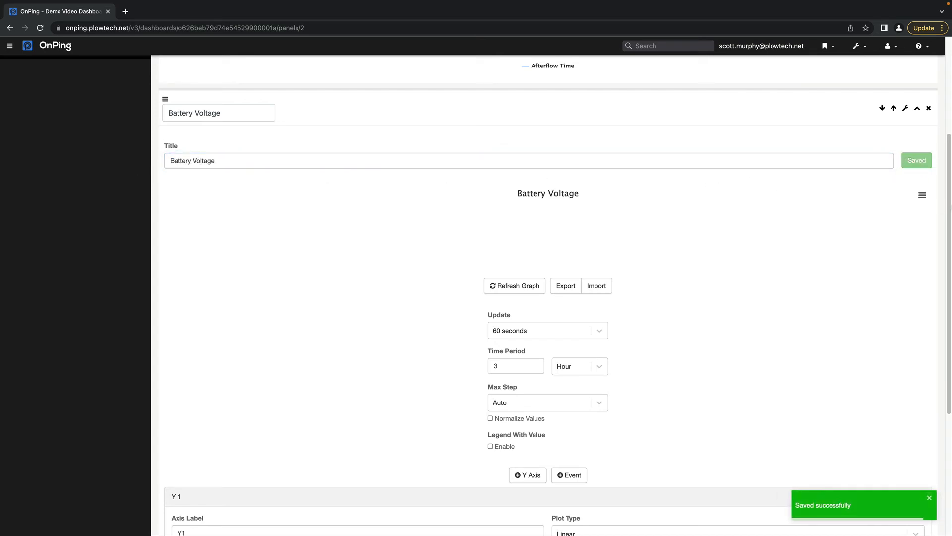
Set the Battery Voltage graph's time period to 7 Day.
left_click_drag(950, 217, 943, 260)
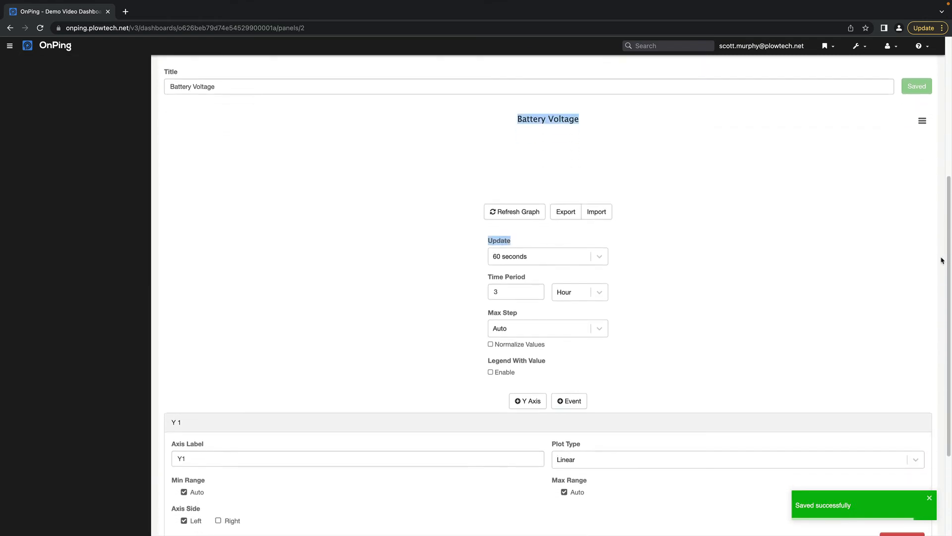
left_click(929, 498)
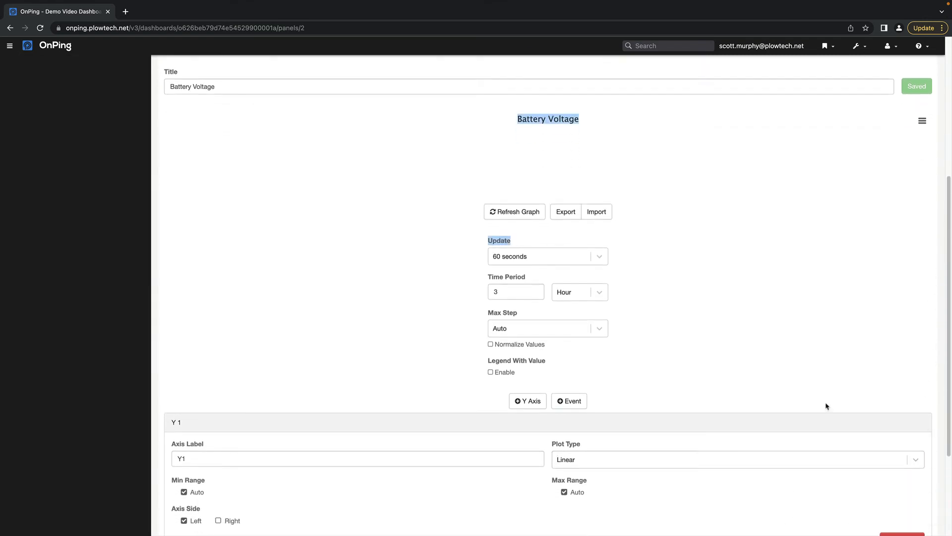
double_click(517, 286)
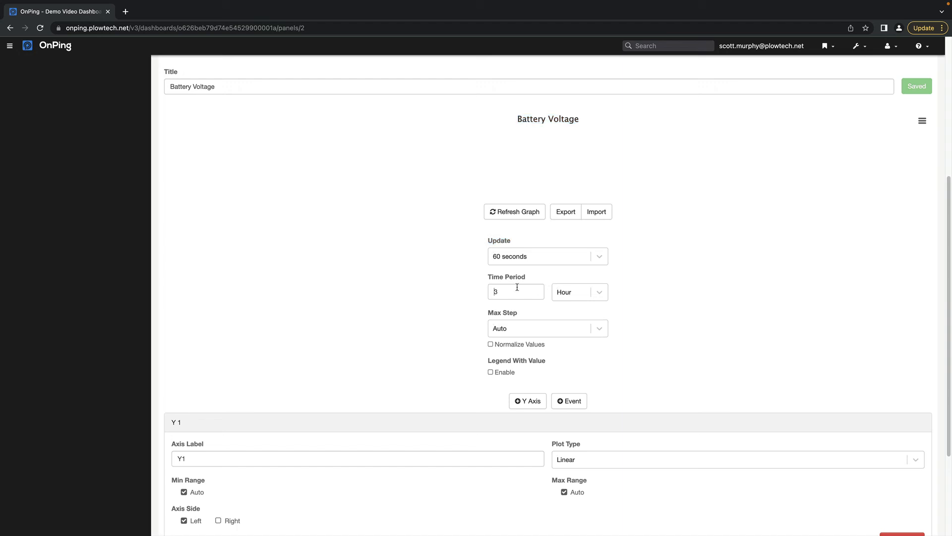
type("7")
left_click(595, 292)
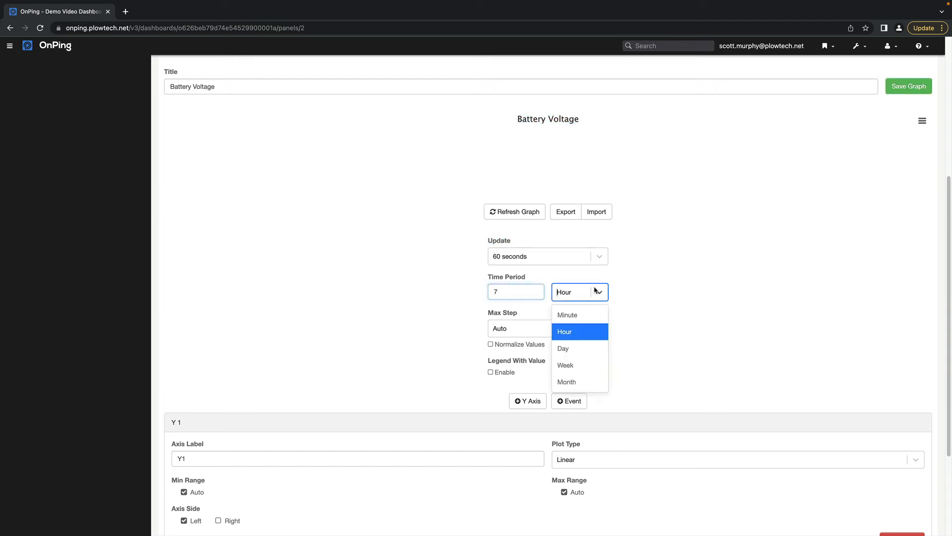
left_click(586, 349)
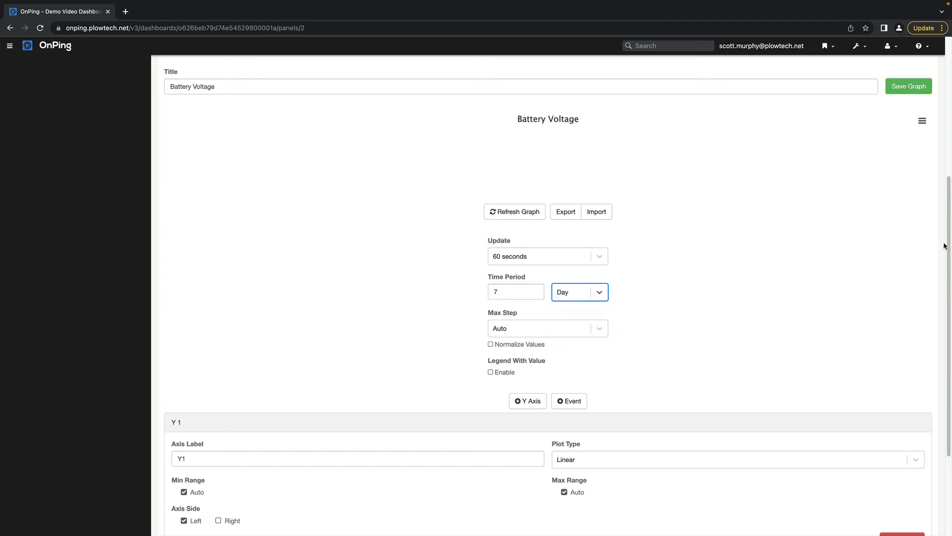
Set the Y 1 axis label to "volts".
scroll(195, 306, "down", 3)
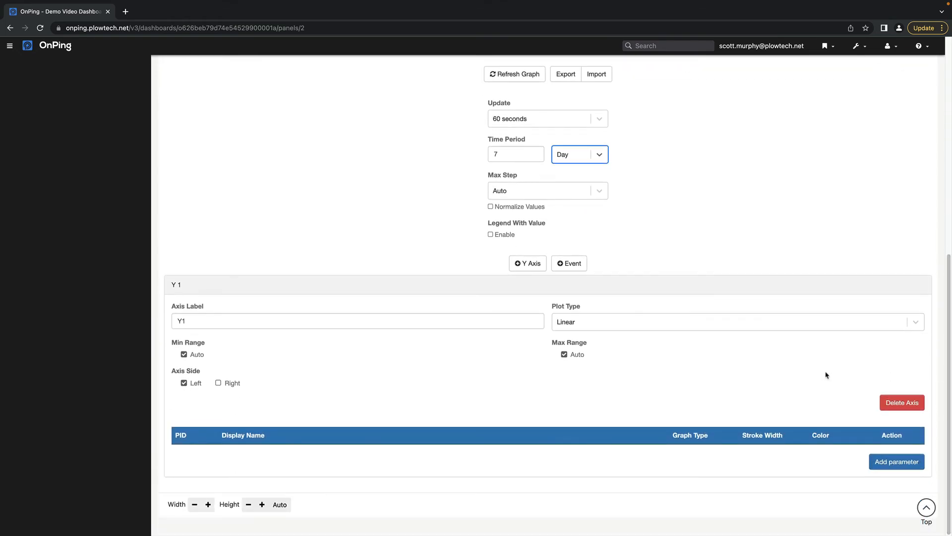
double_click(181, 320)
type("v")
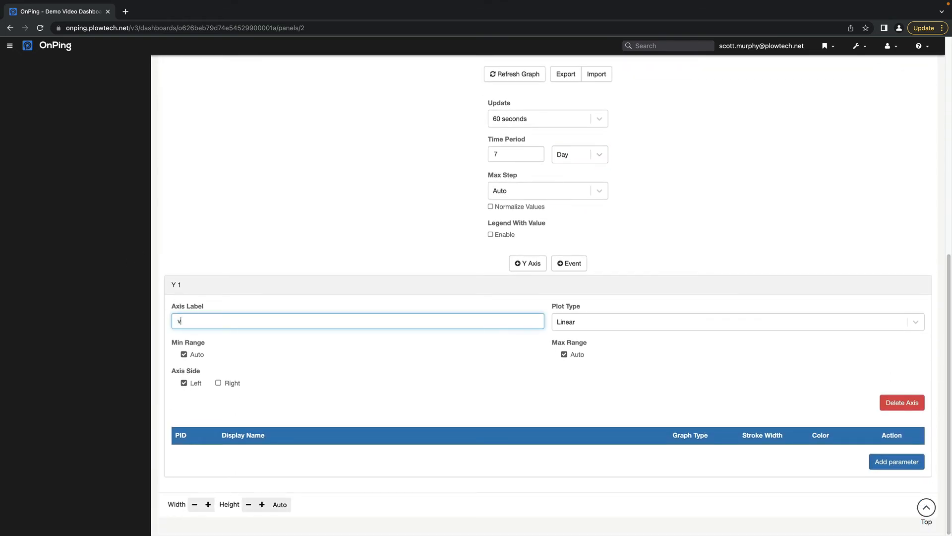
type("olts")
Start adding a parameter to the Y 1 axis, restricted to company Plow Demo and site Plunger Lift Tuning Demo.
left_click(882, 459)
left_click(266, 276)
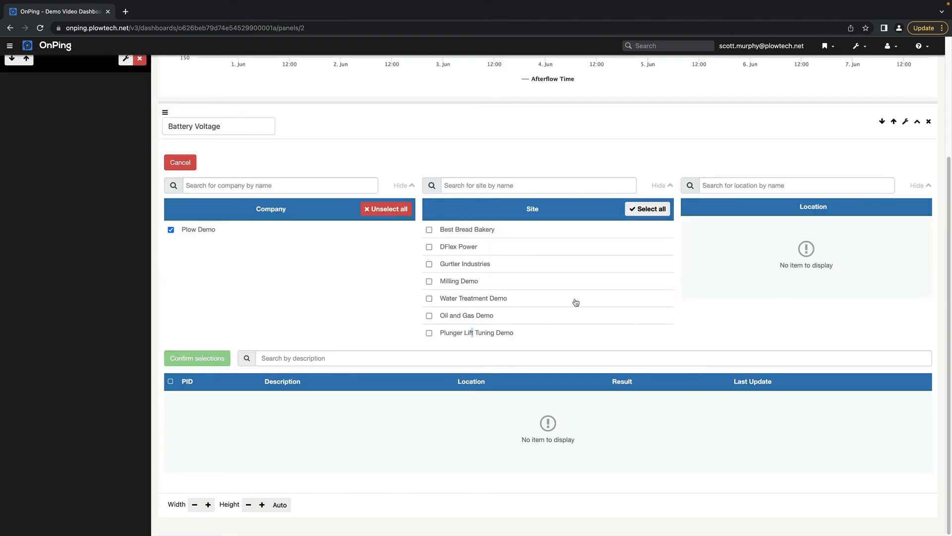
left_click(429, 332)
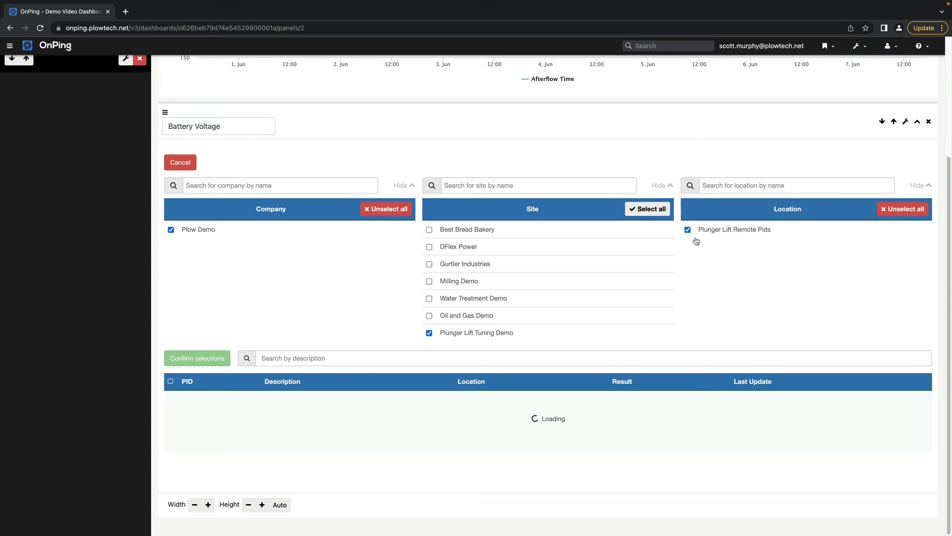
left_click(326, 359)
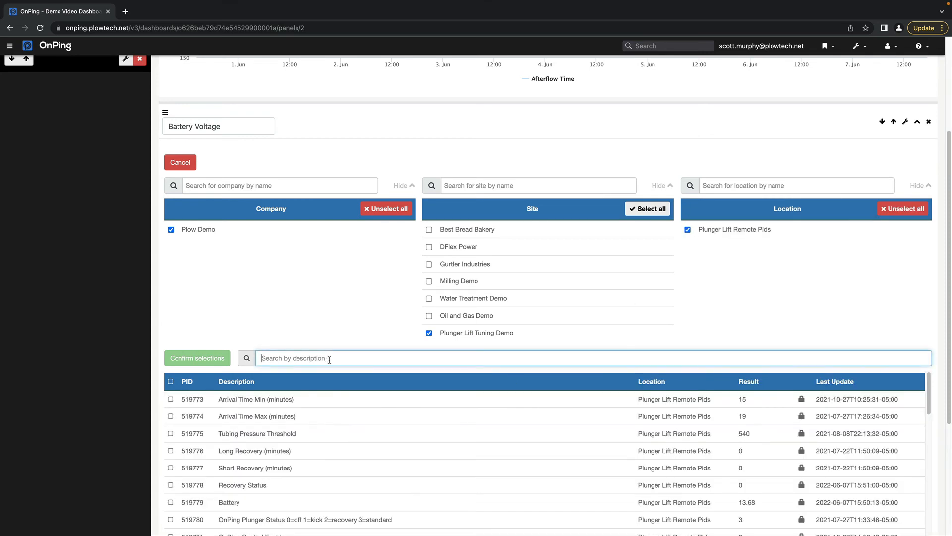
type("vo")
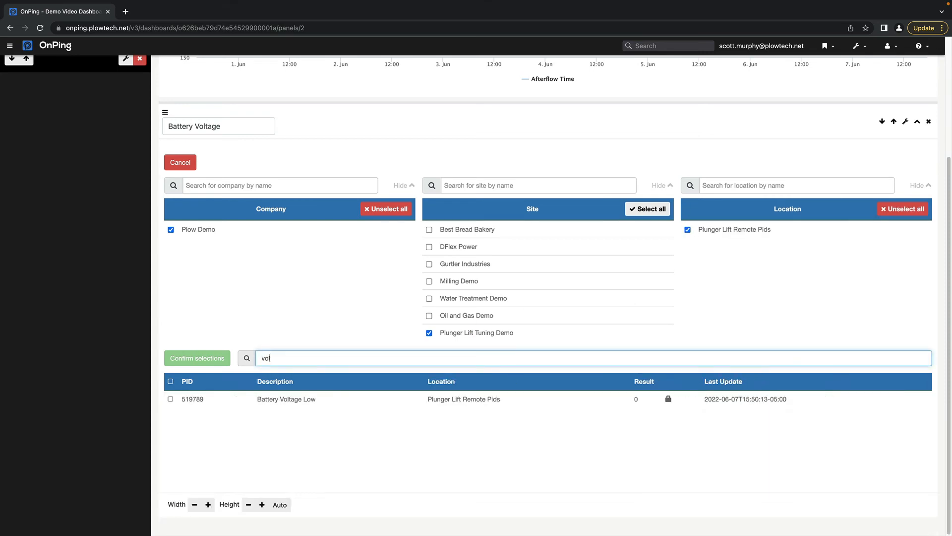
type("l")
key("BackSpace")
key("BackSpace")
key("BackSpace")
Search the parameters for "bat" and add the Battery parameter to the Y 1 axis.
type("bat")
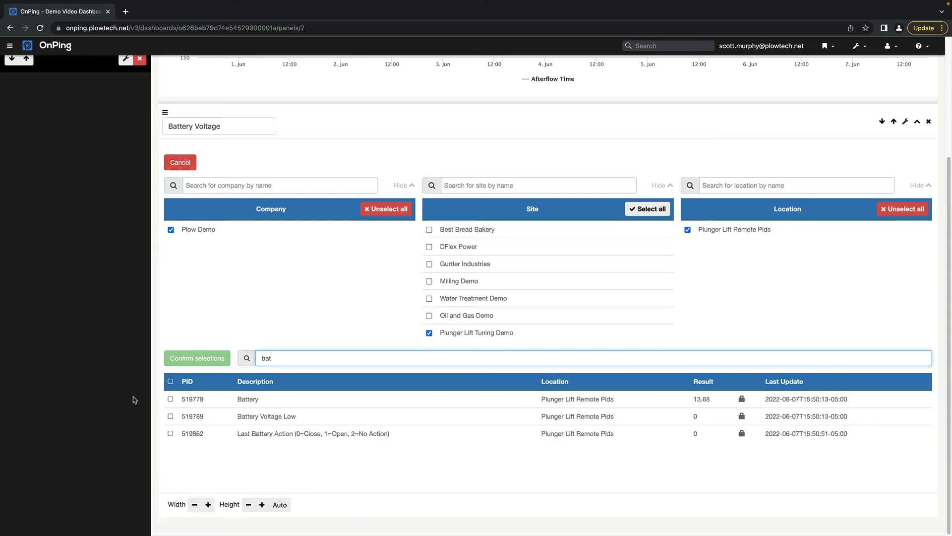
left_click(171, 399)
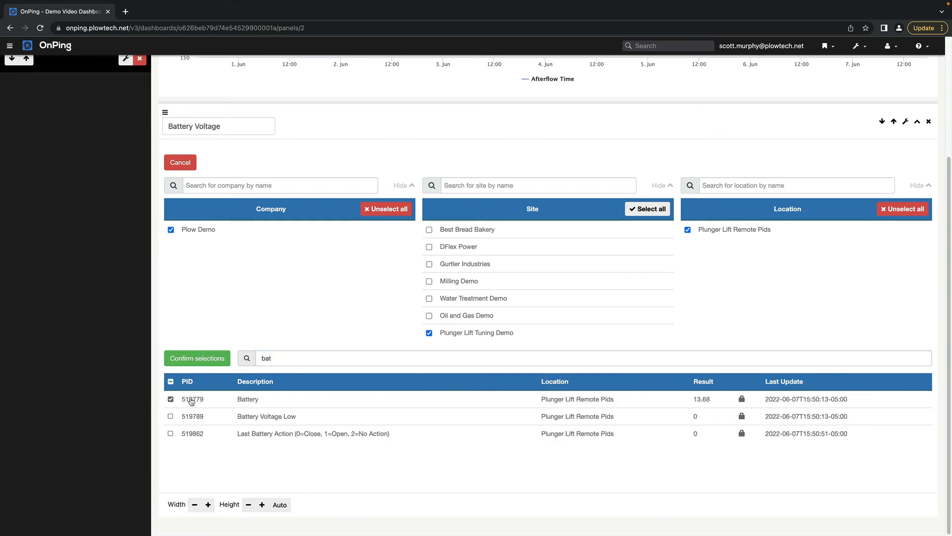
left_click(181, 359)
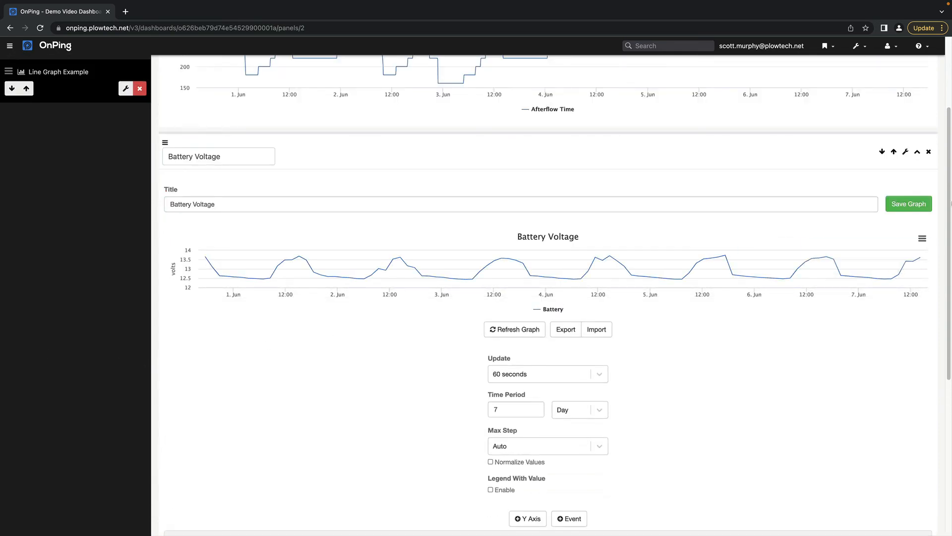
Set the Battery parameter's stroke width to 3 and its line color to orange.
scroll(840, 298, "down", 3)
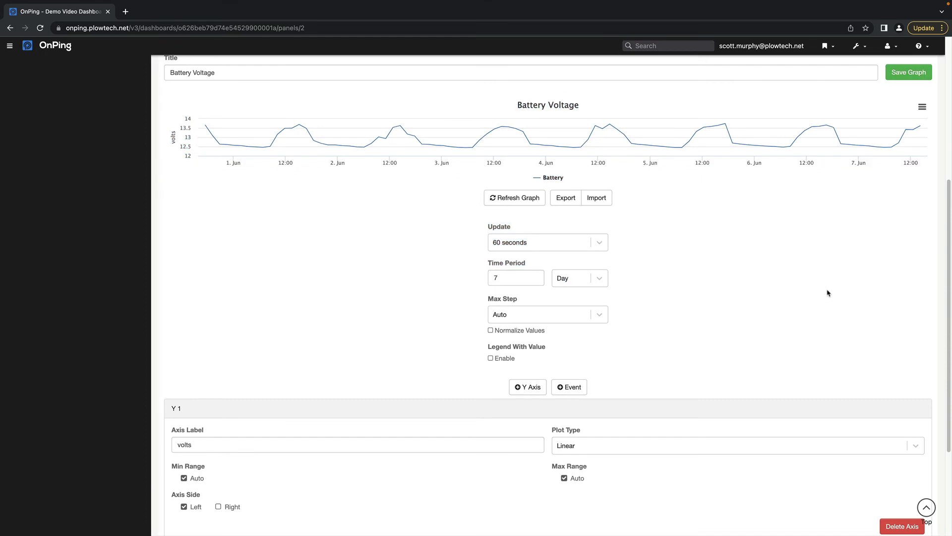
scroll(759, 421, "down", 3)
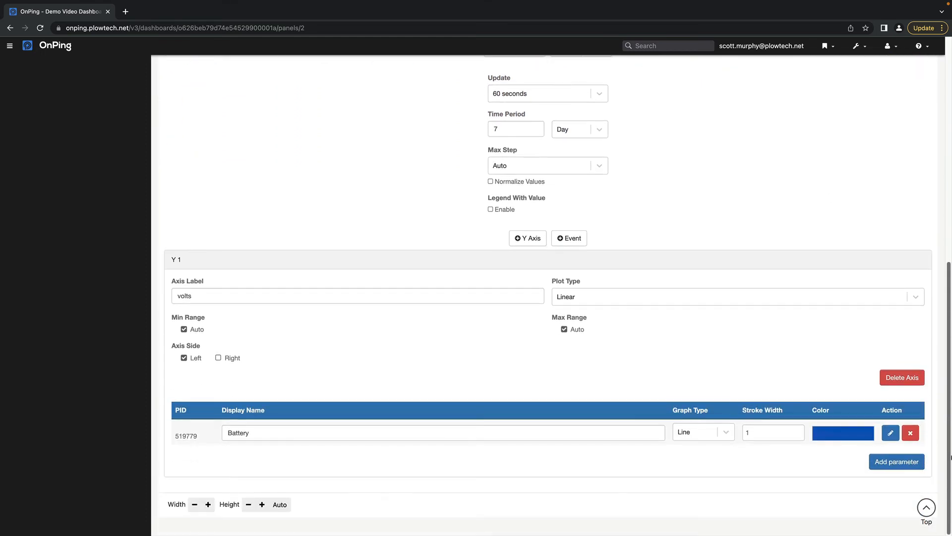
left_click(782, 436)
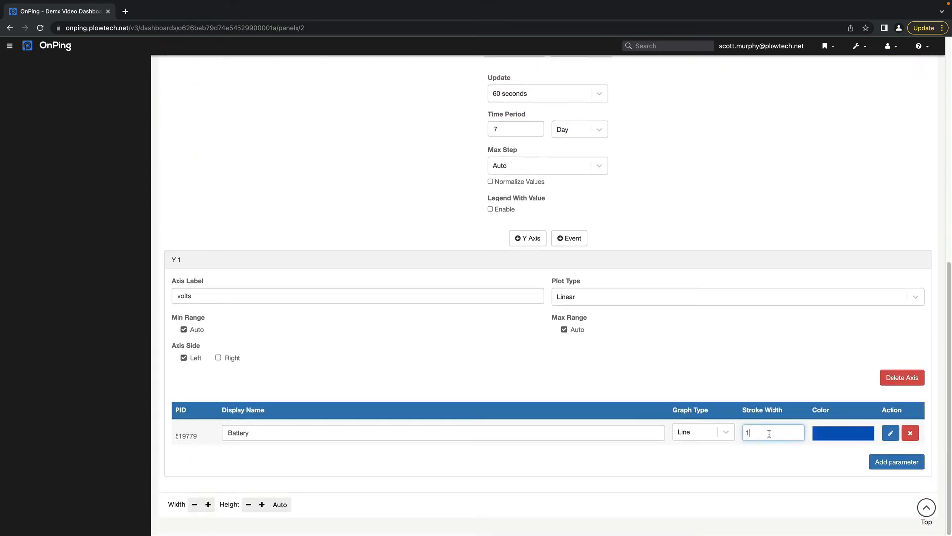
key("BackSpace")
type("3")
left_click_drag(948, 320, 950, 343)
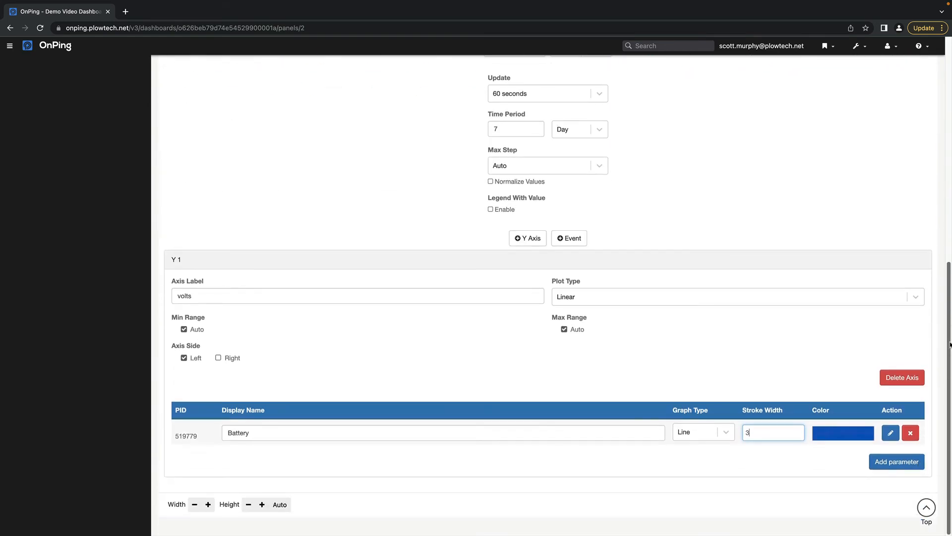
left_click(849, 435)
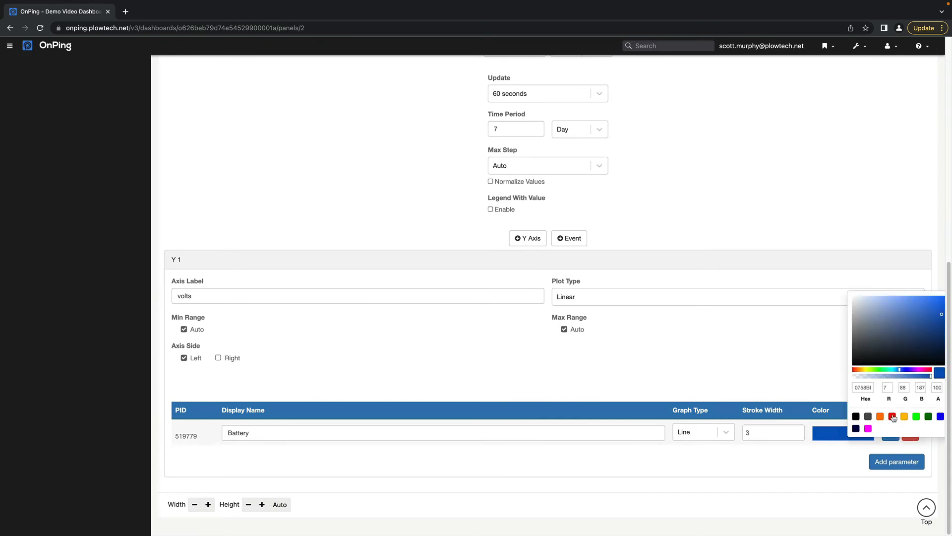
left_click(880, 416)
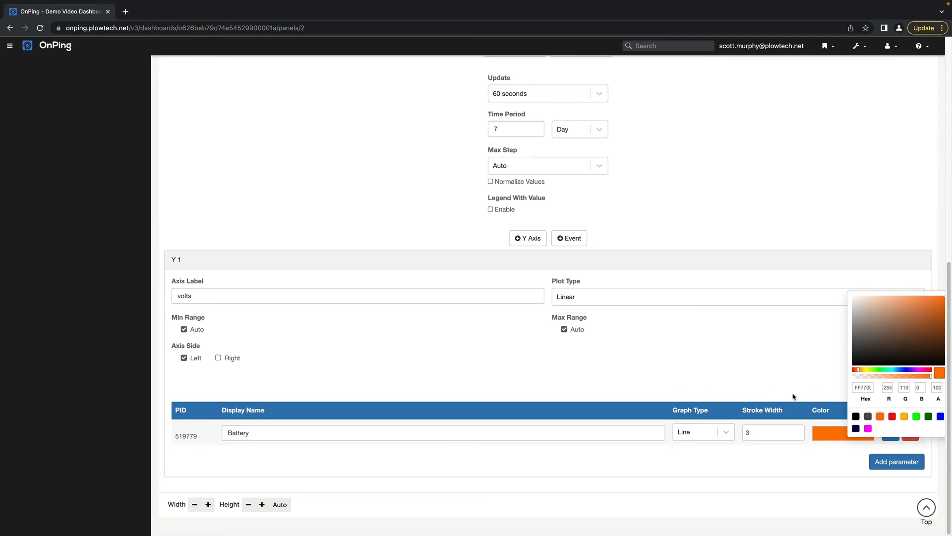
left_click(790, 391)
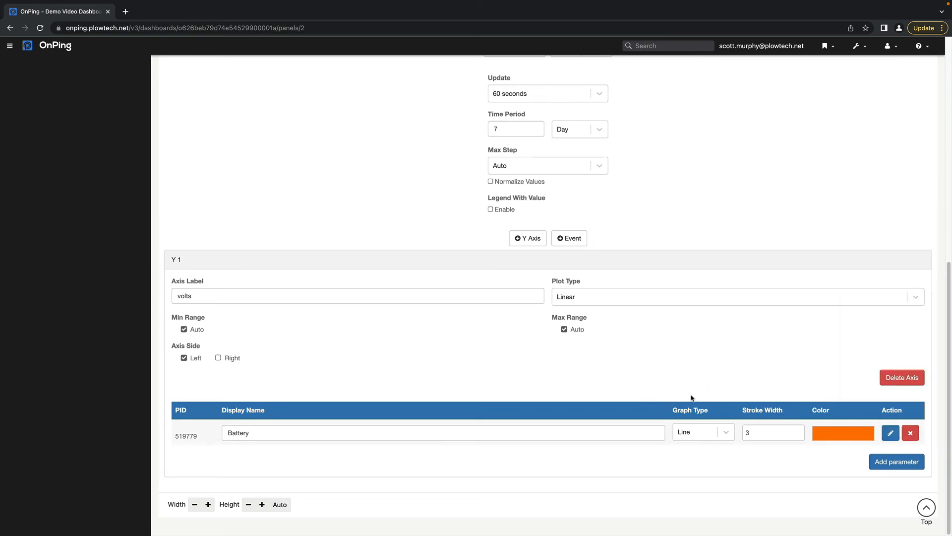
Change the Battery parameter's display name to "Battery (volts)", then refresh and save the Battery Voltage graph.
left_click(275, 434)
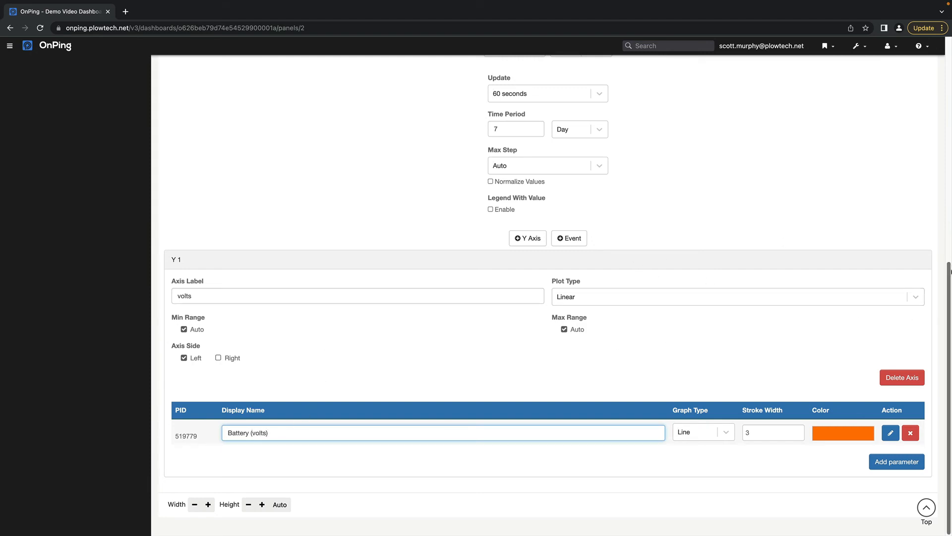
scroll(540, 205, "up", 3)
left_click(513, 187)
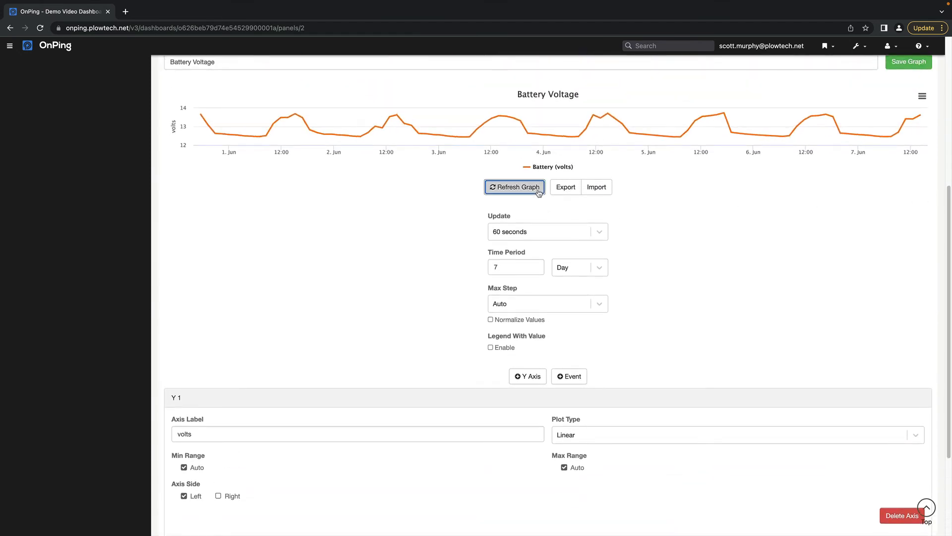
scroll(948, 245, "up", 3)
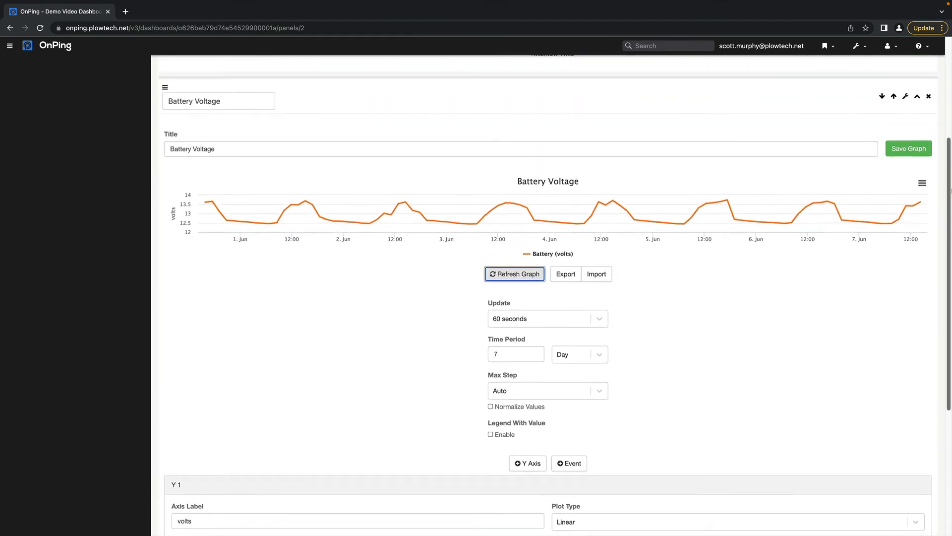
left_click(916, 170)
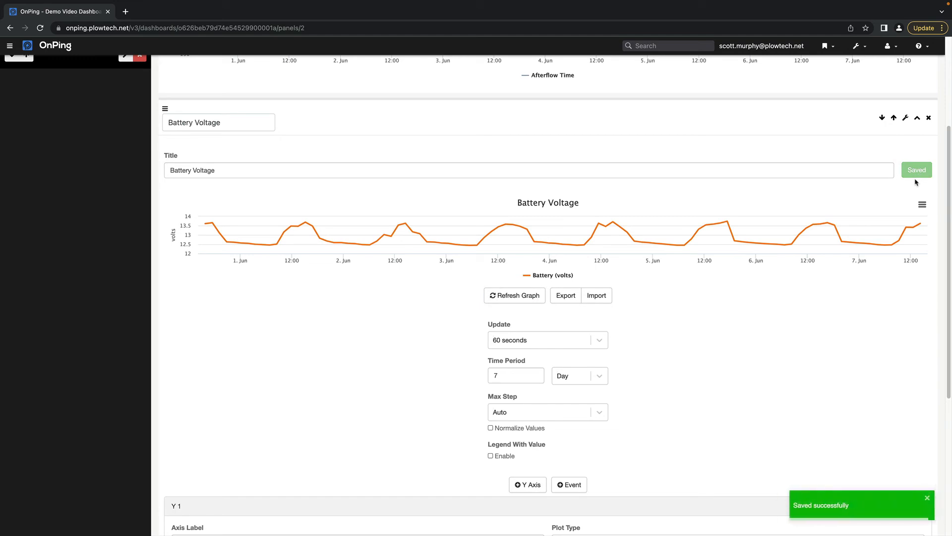
Close the Battery Voltage widget's settings and exit dashboard editing.
left_click_drag(951, 179, 950, 98)
left_click(906, 266)
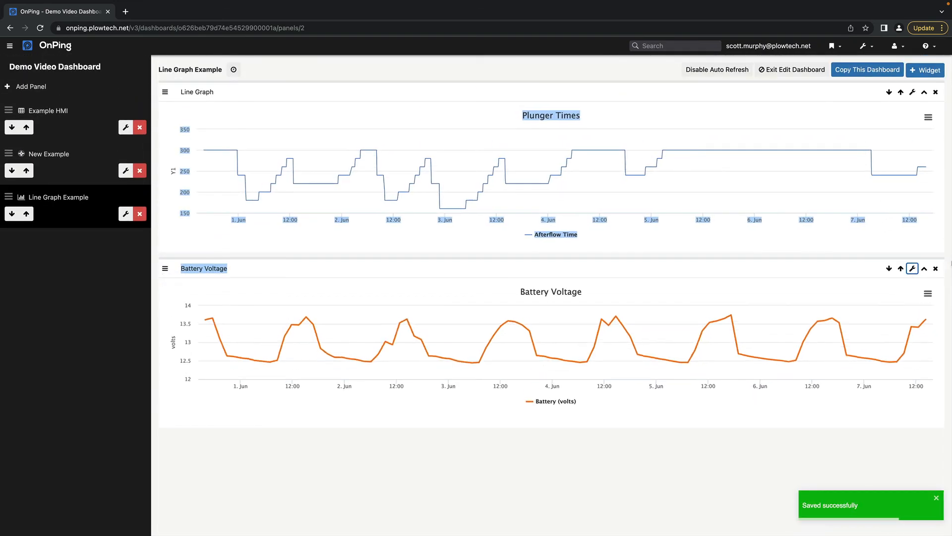
left_click(791, 69)
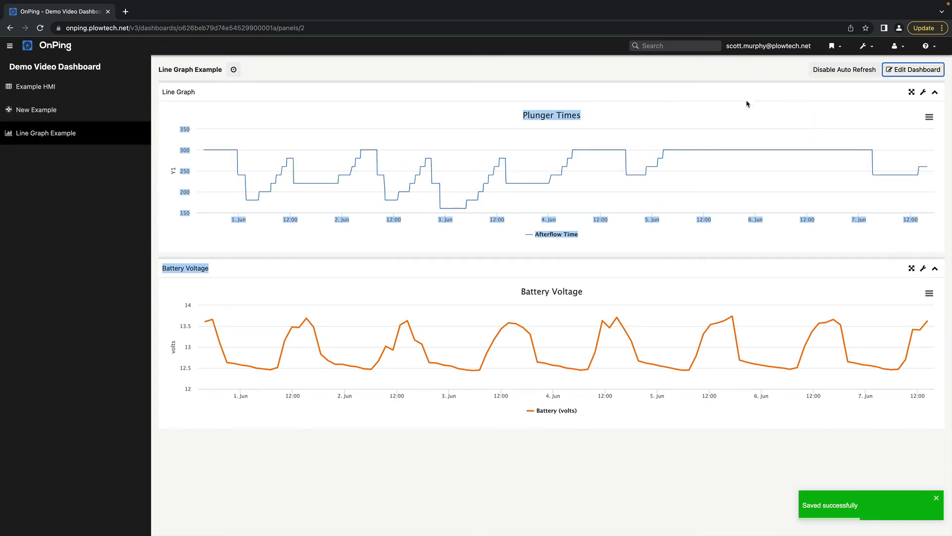
left_click(732, 82)
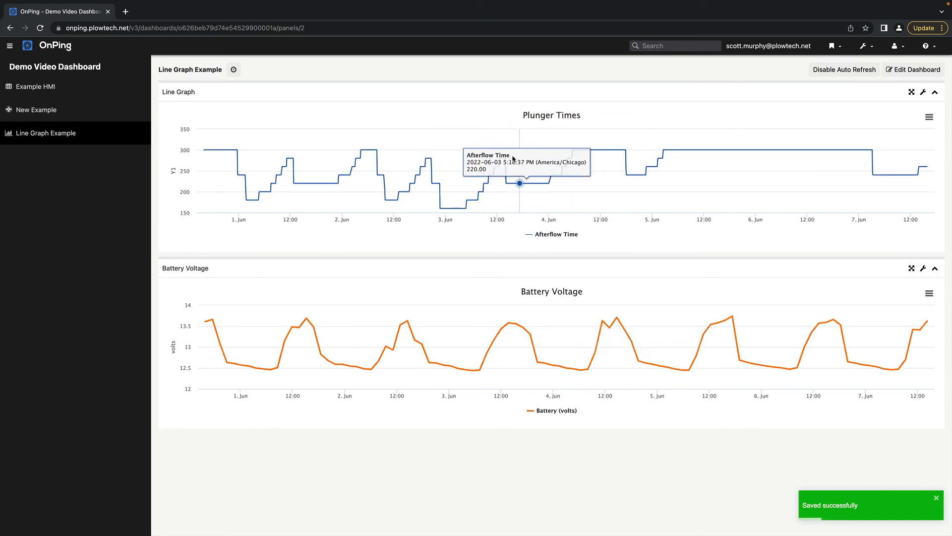
Open the Plunger Times widget's settings and set the Afterflow Time parameter's graph type to Area.
left_click(923, 92)
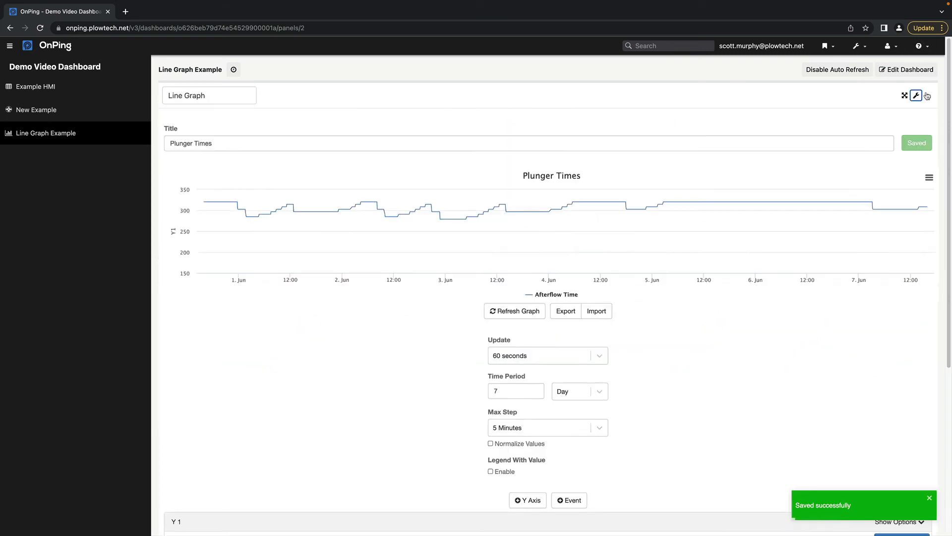
scroll(778, 225, "down", 7)
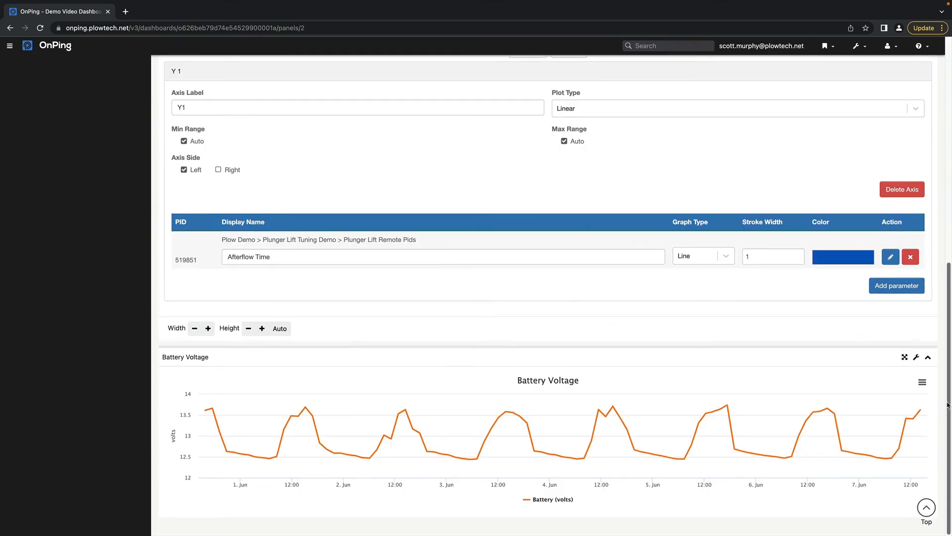
left_click(715, 261)
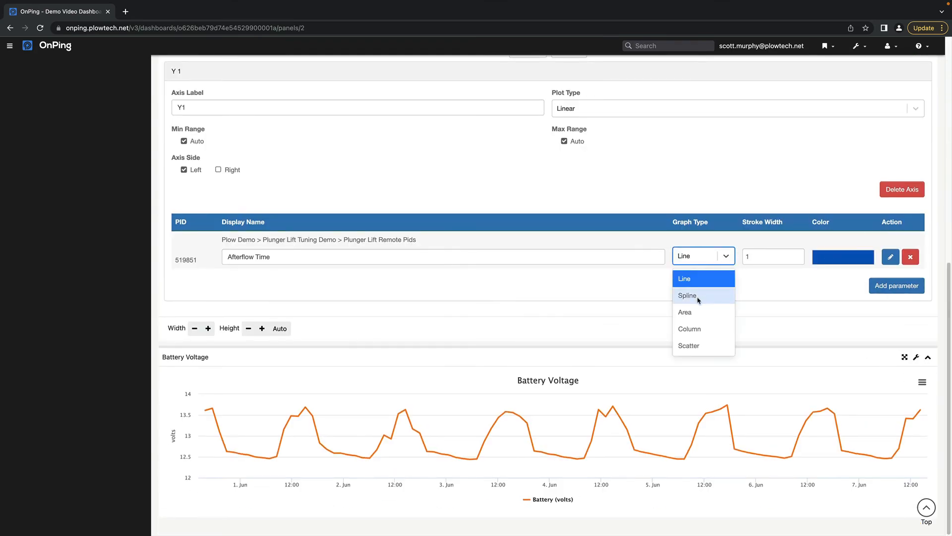
left_click(702, 311)
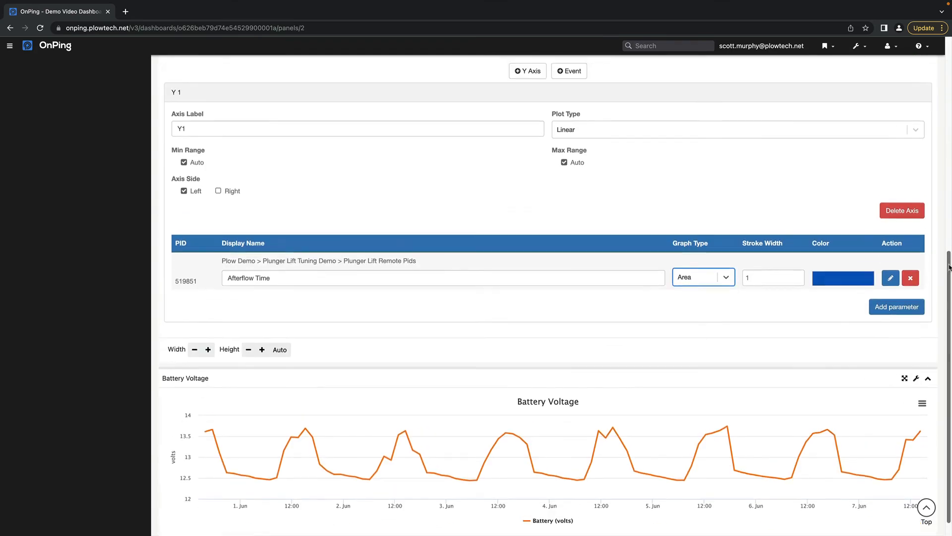
Save the Plunger Times graph, close its settings and dismiss the notification.
scroll(942, 232, "up", 7)
scroll(943, 79, "up", 1)
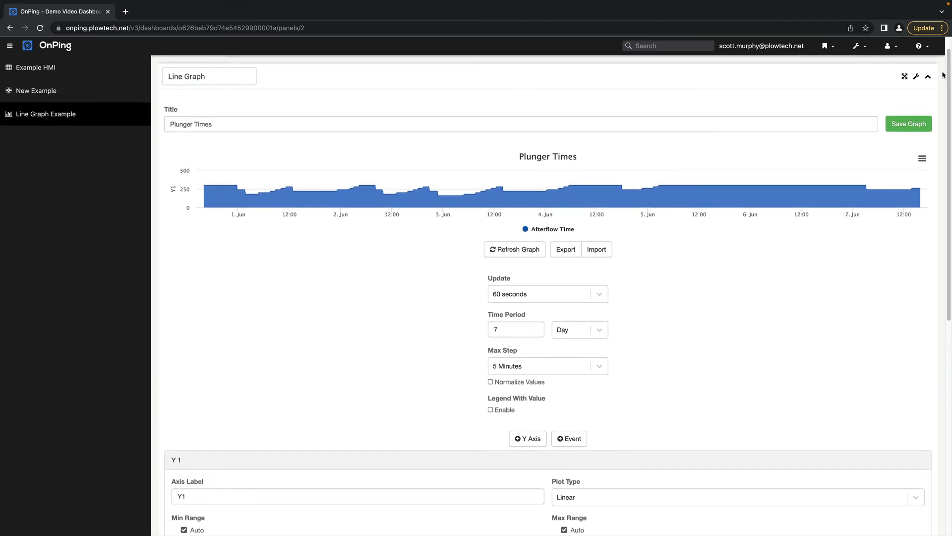
left_click(909, 124)
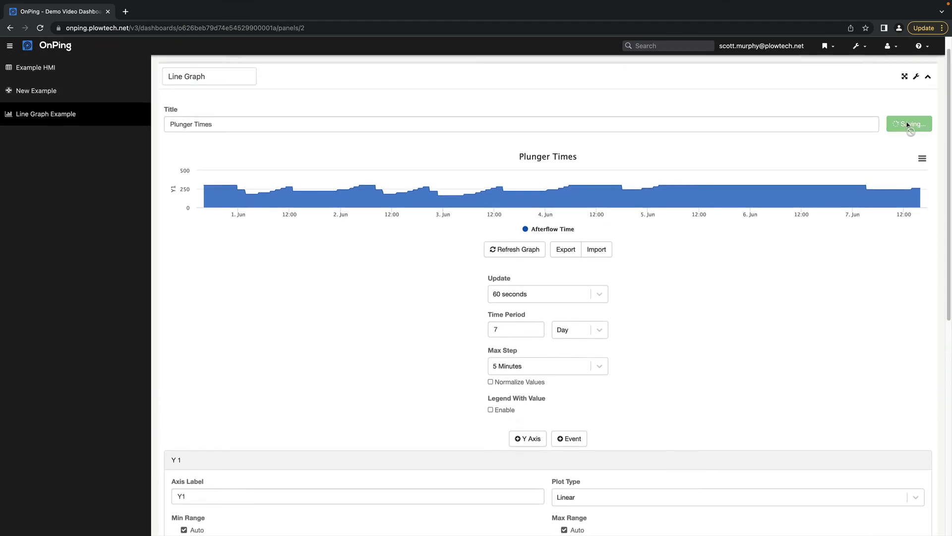
left_click(916, 77)
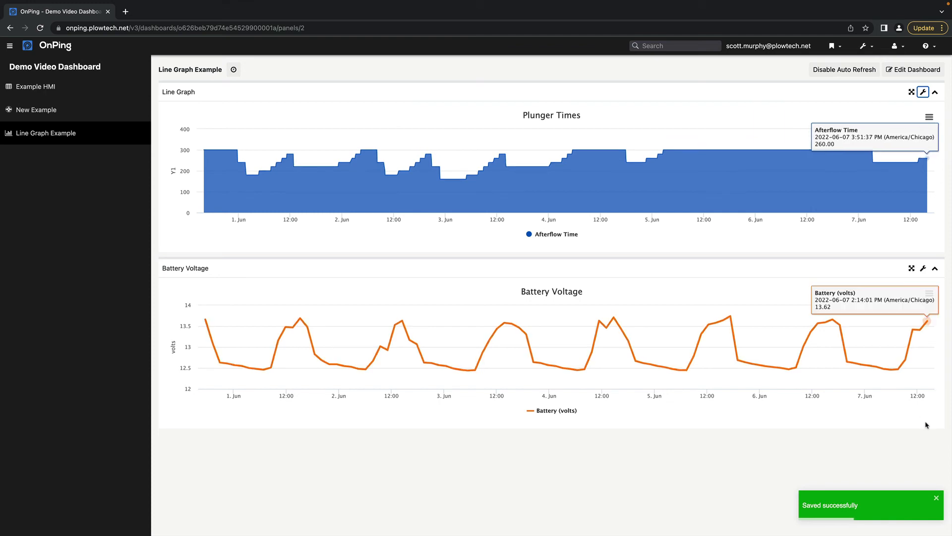
left_click(936, 500)
left_click_drag(949, 276, 951, 111)
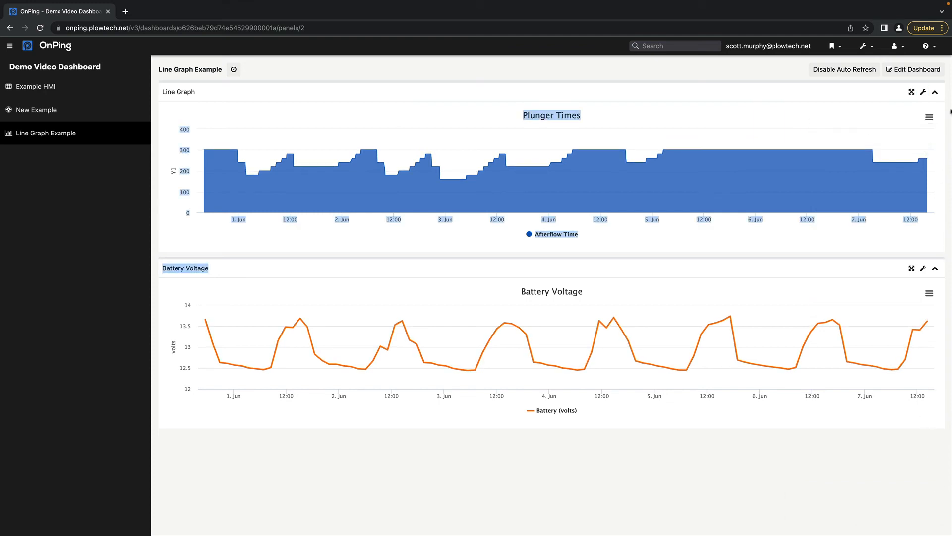
left_click(253, 72)
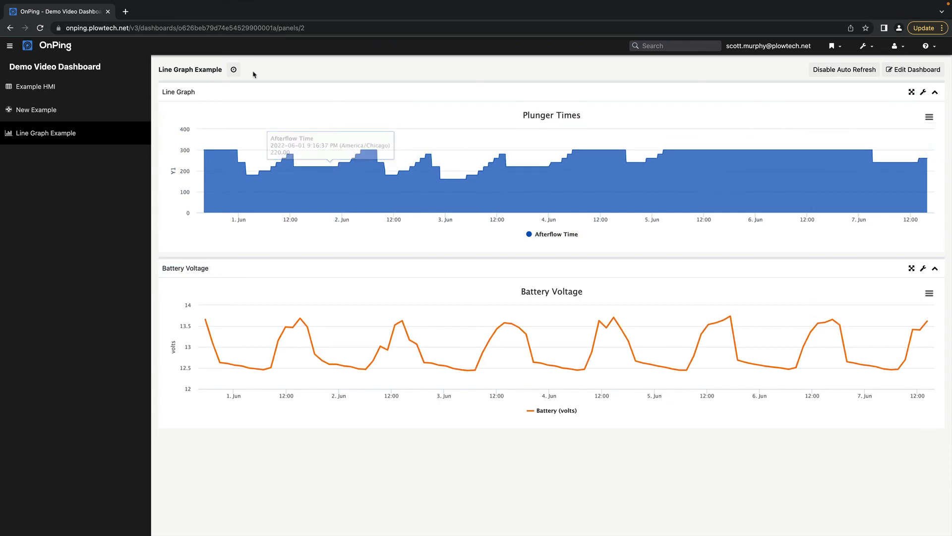
Switch the panel to time travel mode and set the destination date to 05/10/2022.
left_click(234, 70)
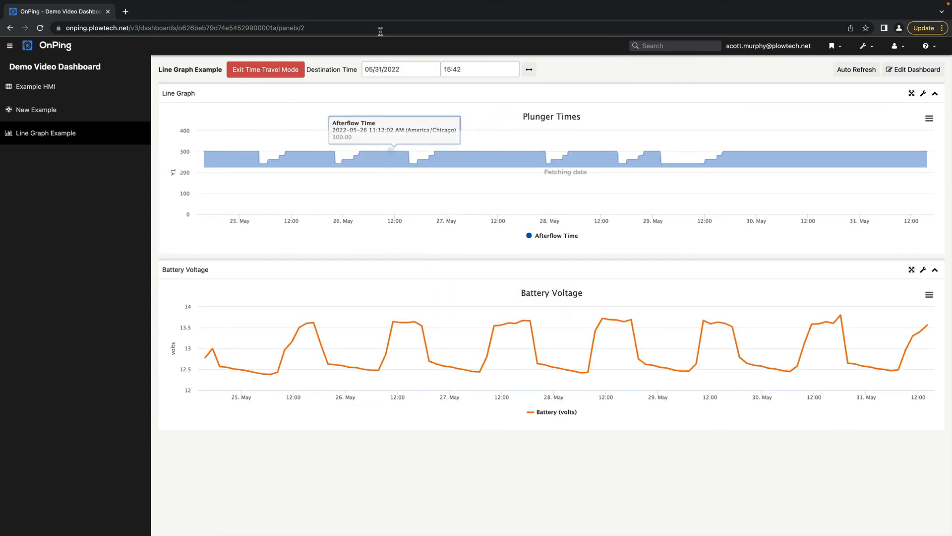
left_click(413, 62)
left_click(402, 142)
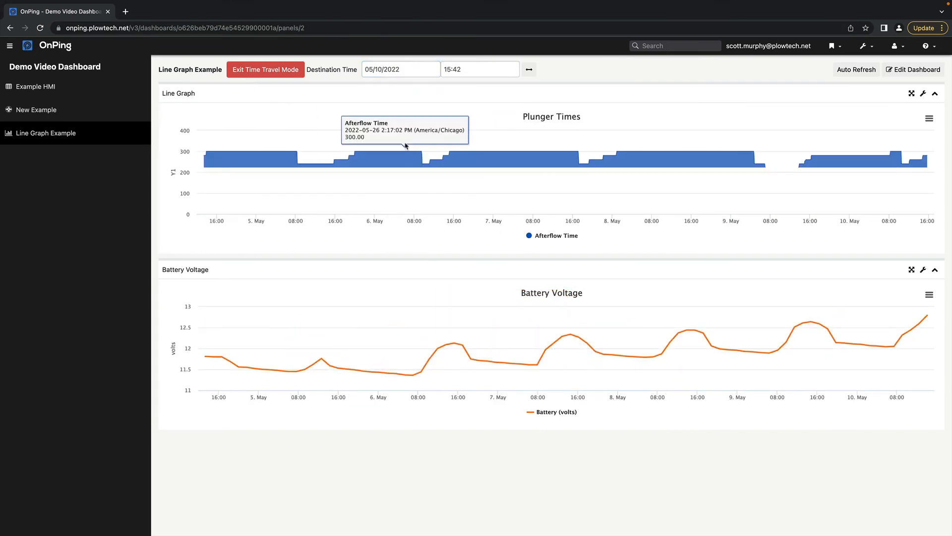
Change the time travel destination date to 05/13/2022, and finally to 05/07/2022.
left_click(409, 74)
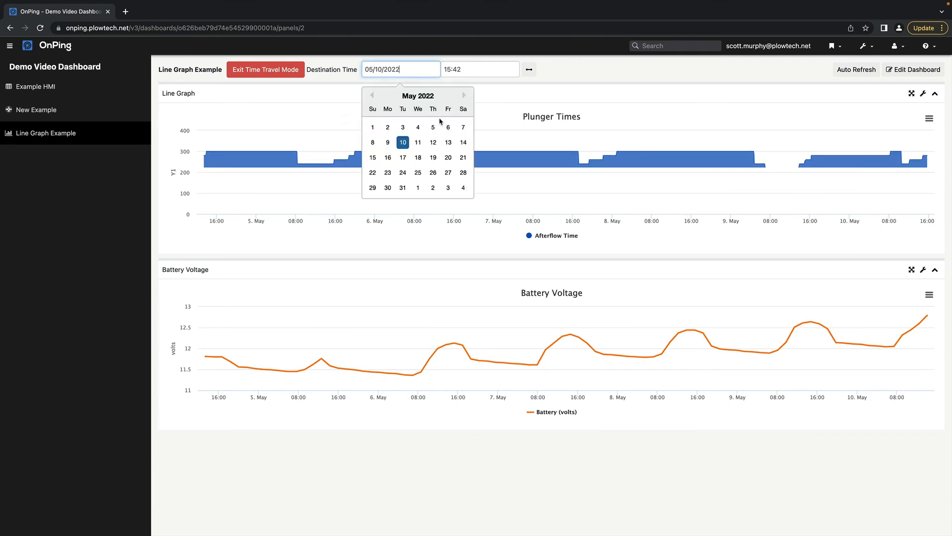
left_click(446, 142)
left_click(414, 71)
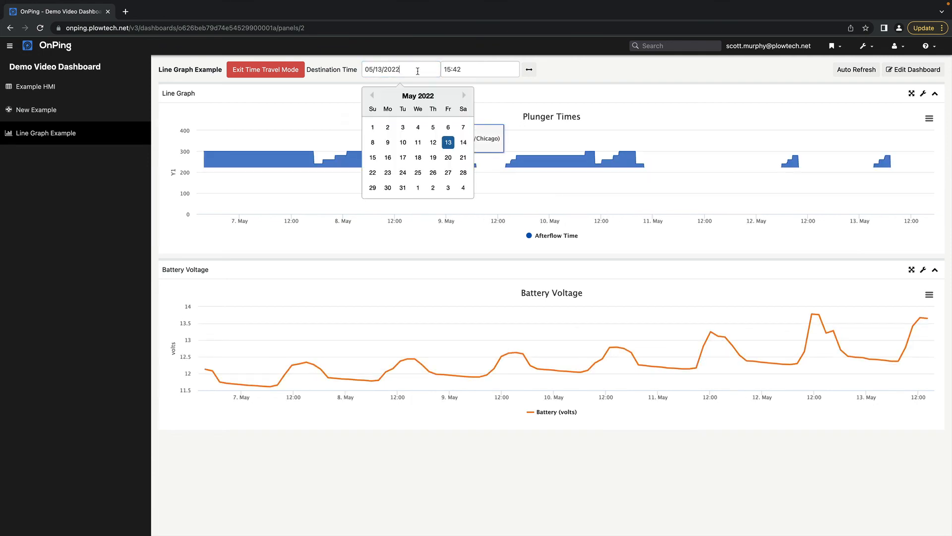
left_click(464, 127)
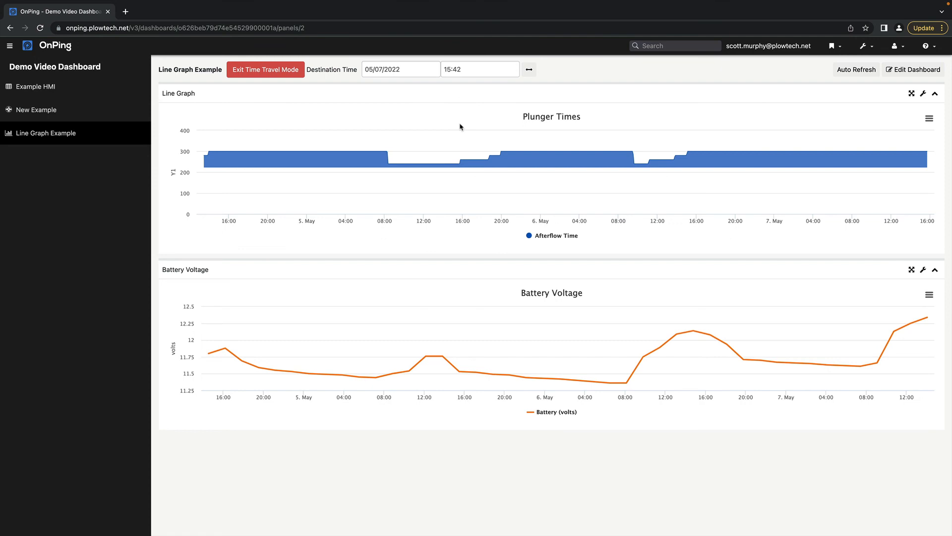
Reopen the Plunger Times widget's settings and reduce the widget's width to about a third of the panel.
mouse_move(463, 135)
left_click(924, 94)
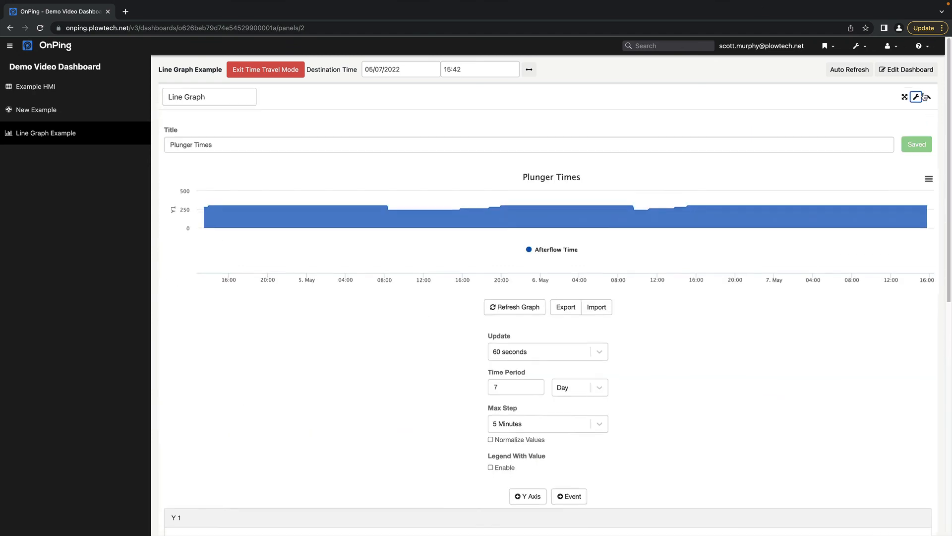
scroll(729, 250, "down", 8)
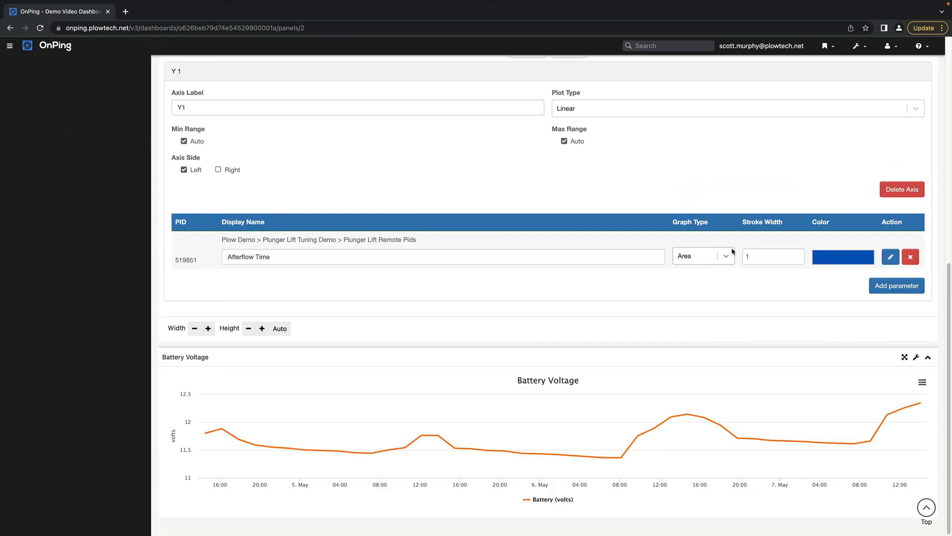
left_click(195, 329)
left_click(195, 329)
left_click(194, 329)
left_click(194, 329)
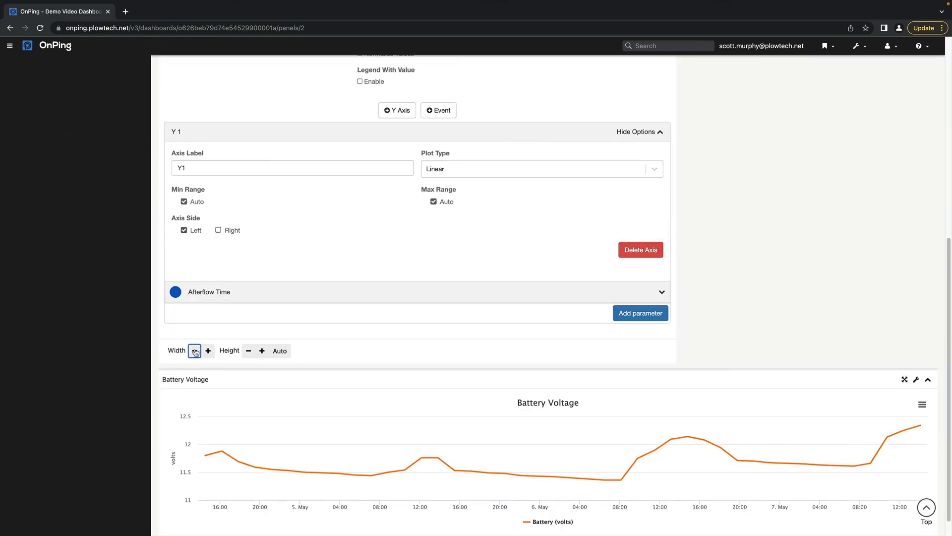
left_click(195, 350)
left_click(194, 350)
left_click(195, 351)
left_click(194, 351)
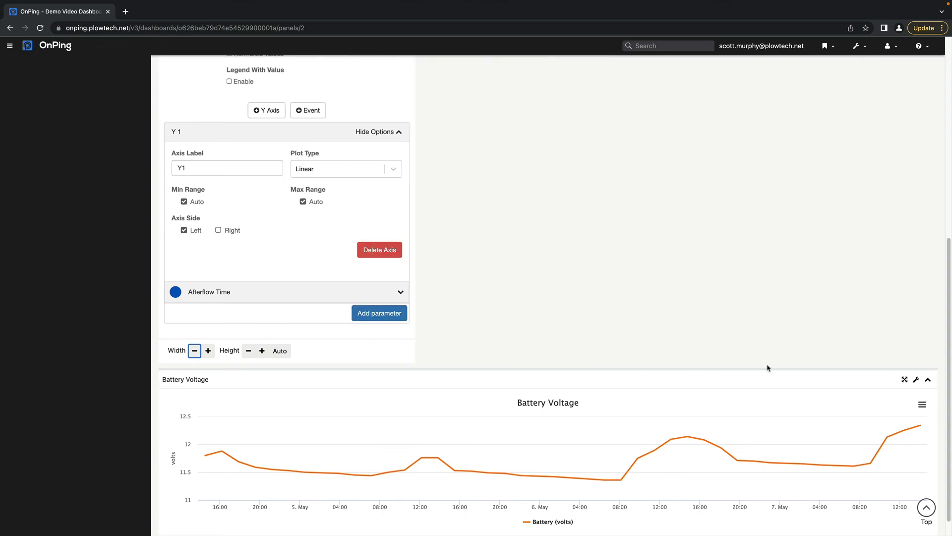
Open the Battery Voltage widget's settings and reduce its width to about two thirds of the panel, so it fits beside Plunger Times.
left_click(916, 380)
scroll(796, 334, "down", 8)
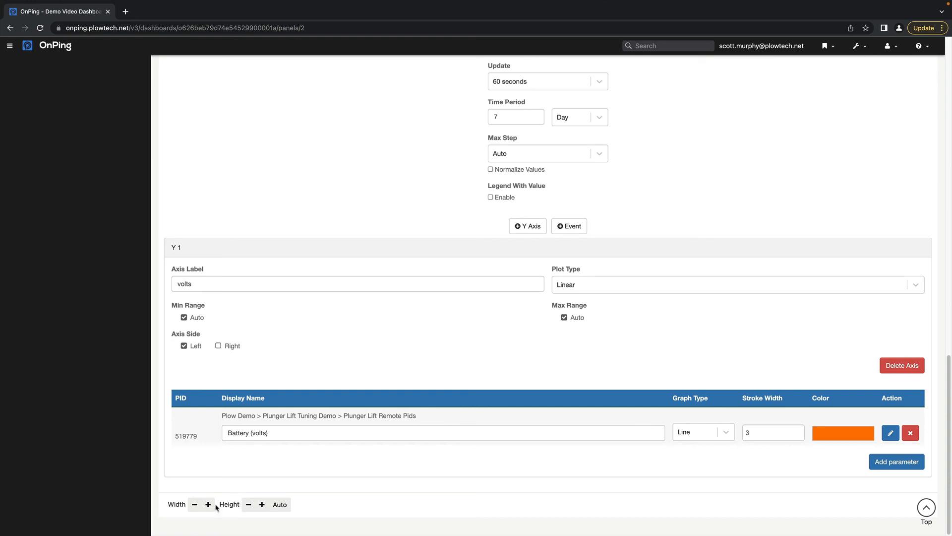
left_click(195, 505)
left_click(195, 505)
left_click(195, 505)
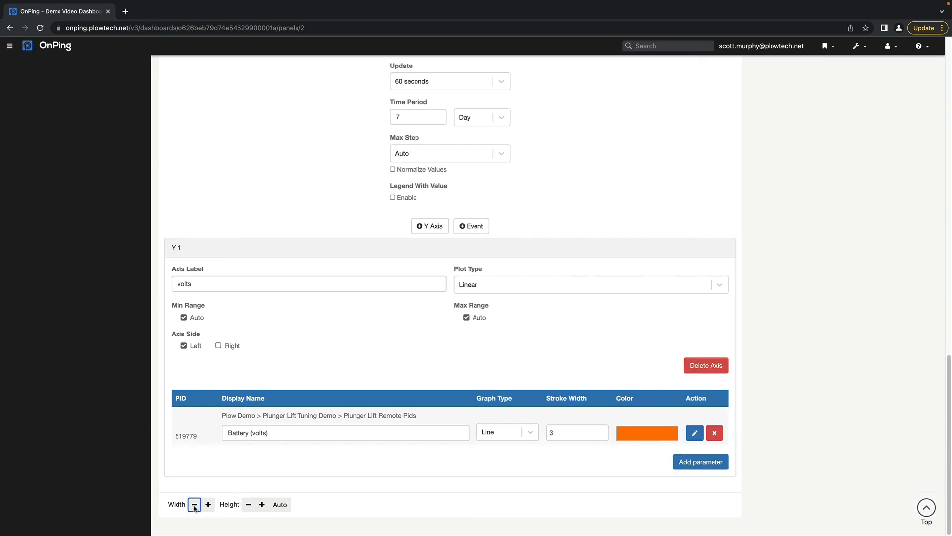
left_click(195, 505)
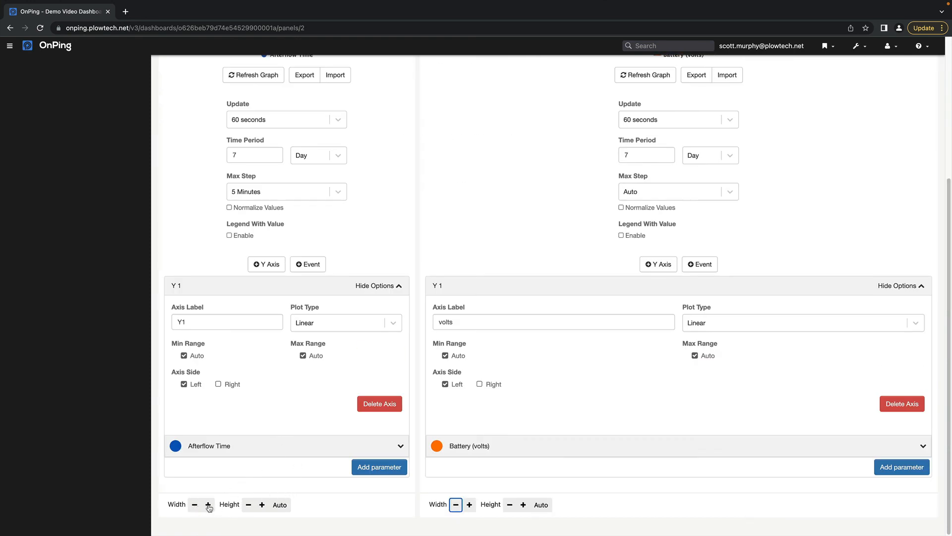
Widen the Plunger Times widget and narrow the Battery Voltage widget so each takes half of the panel width, side by side.
left_click(209, 505)
left_click(208, 505)
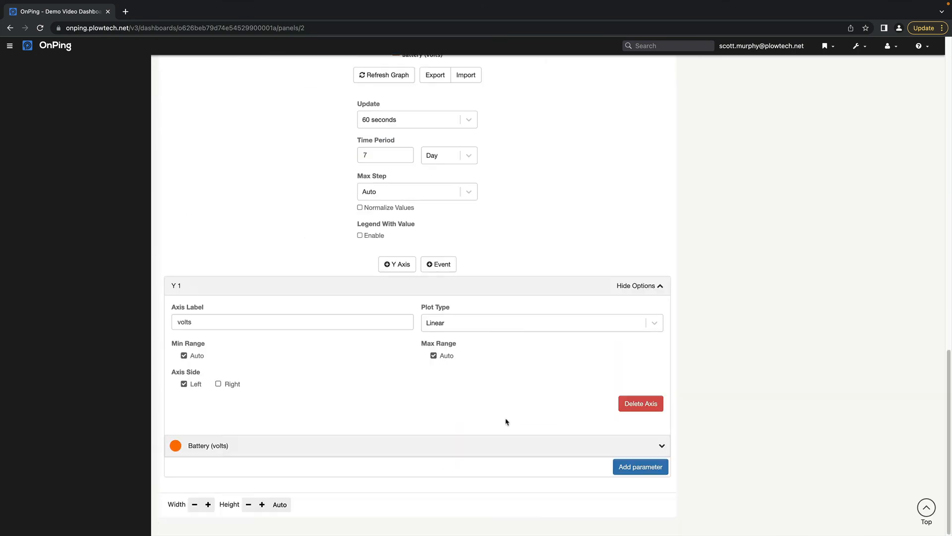
left_click(196, 504)
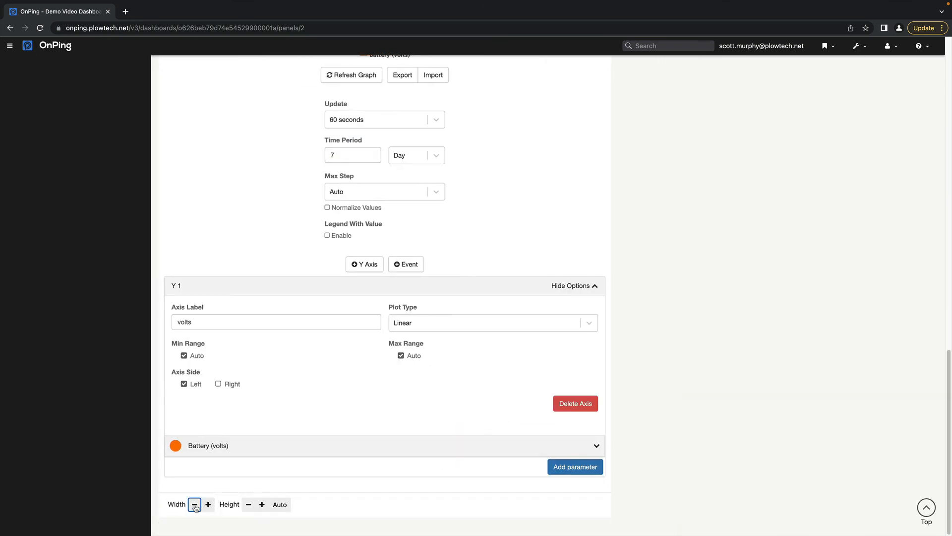
left_click(196, 505)
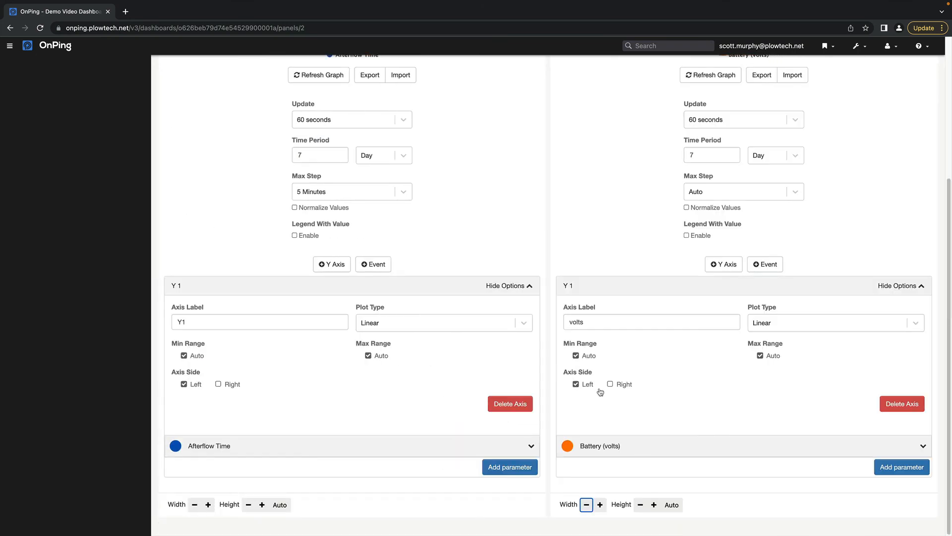
Save the edited dashboard layout and dismiss the notification.
scroll(941, 190, "up", 5)
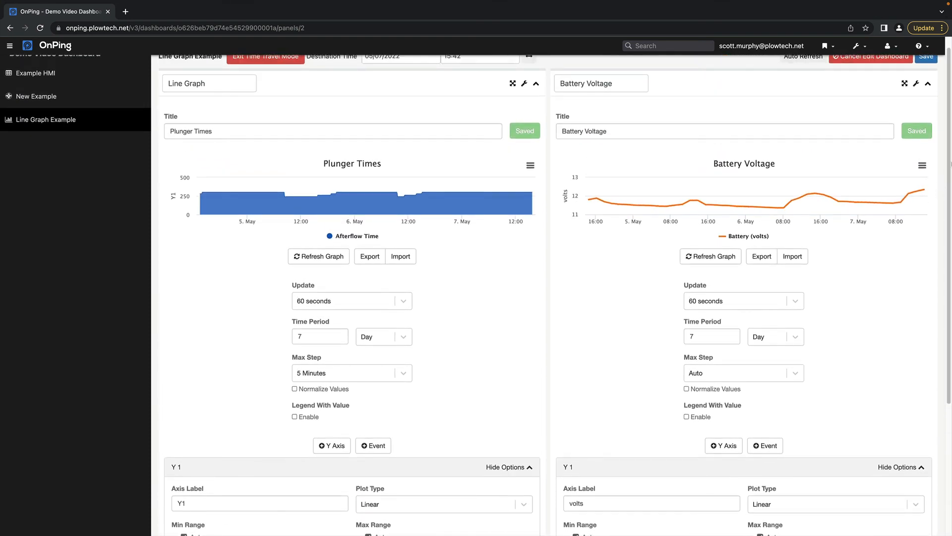
scroll(945, 121, "up", 1)
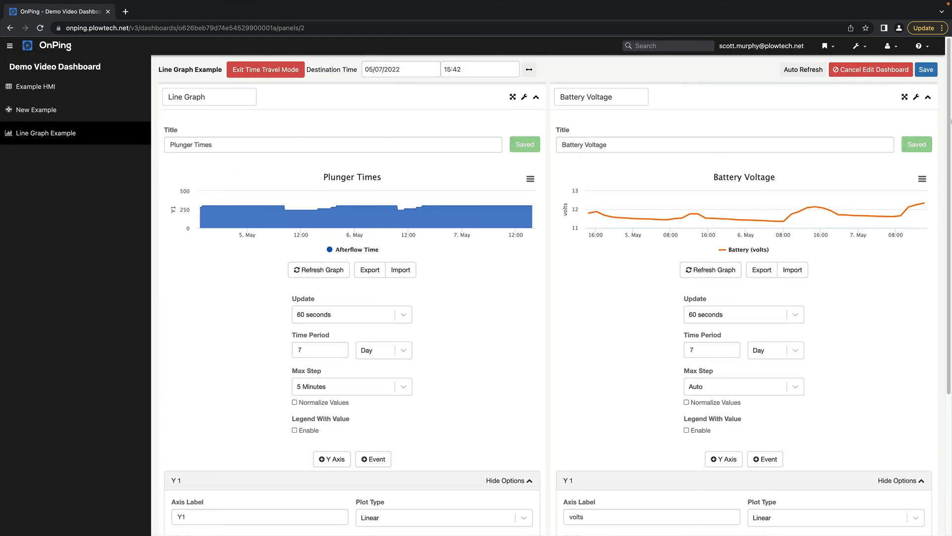
left_click(924, 70)
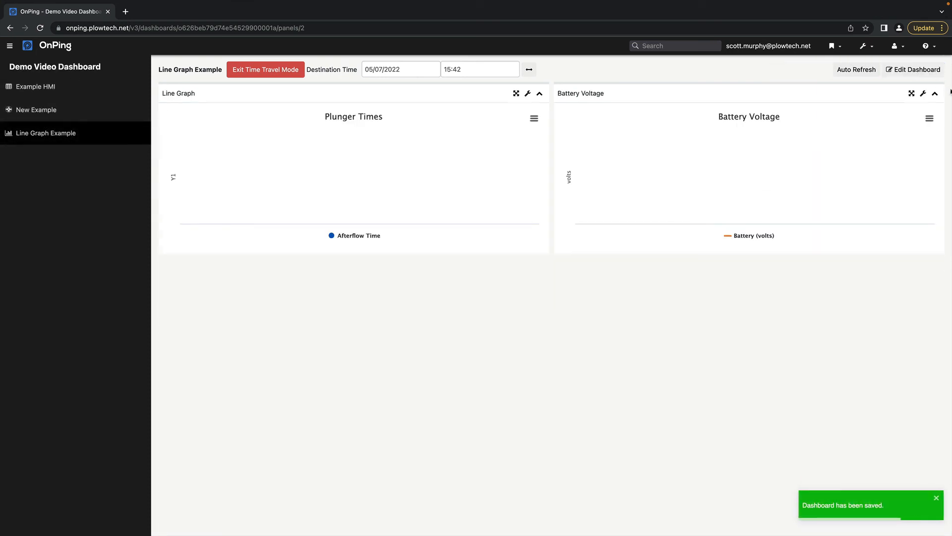
left_click(937, 498)
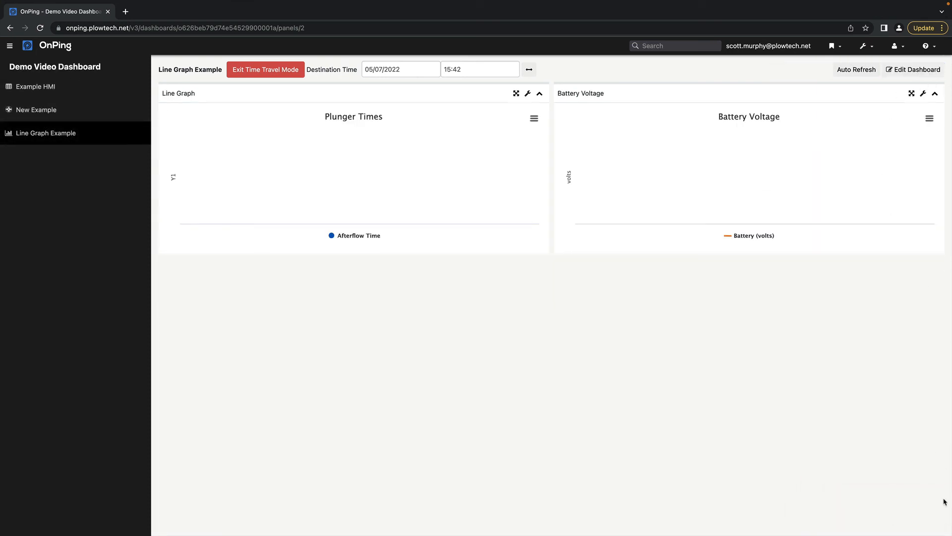
Exit time travel mode and turn on presentation mode for the dashboard, leaving the user menu closed.
left_click(287, 73)
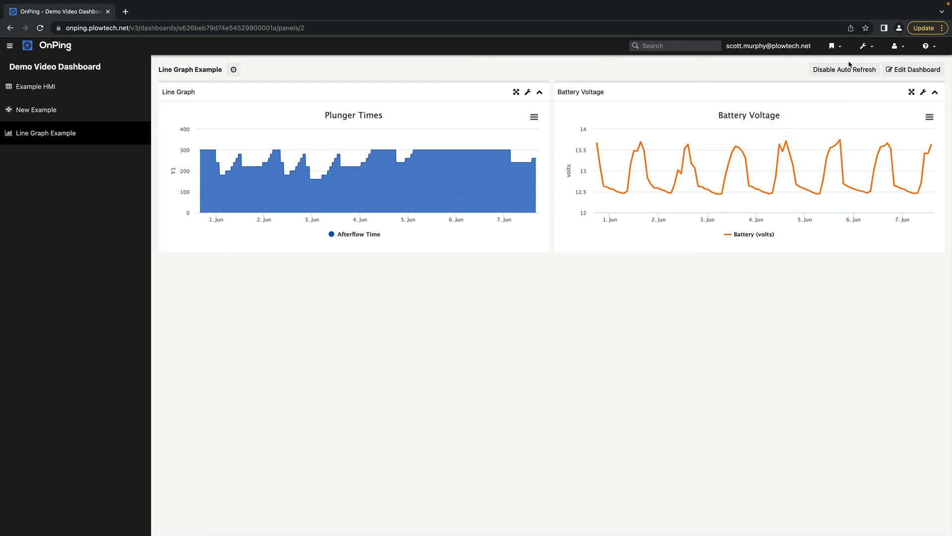
left_click(896, 45)
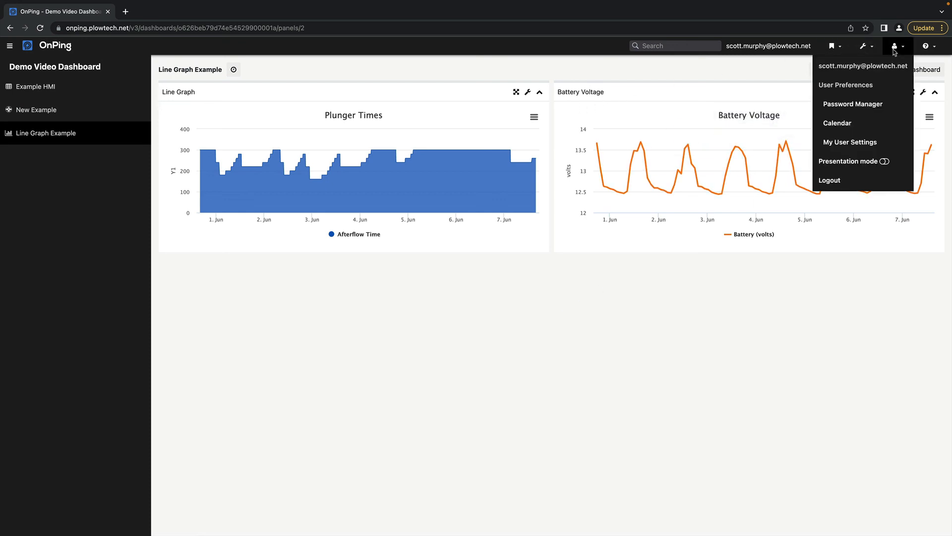
left_click(889, 168)
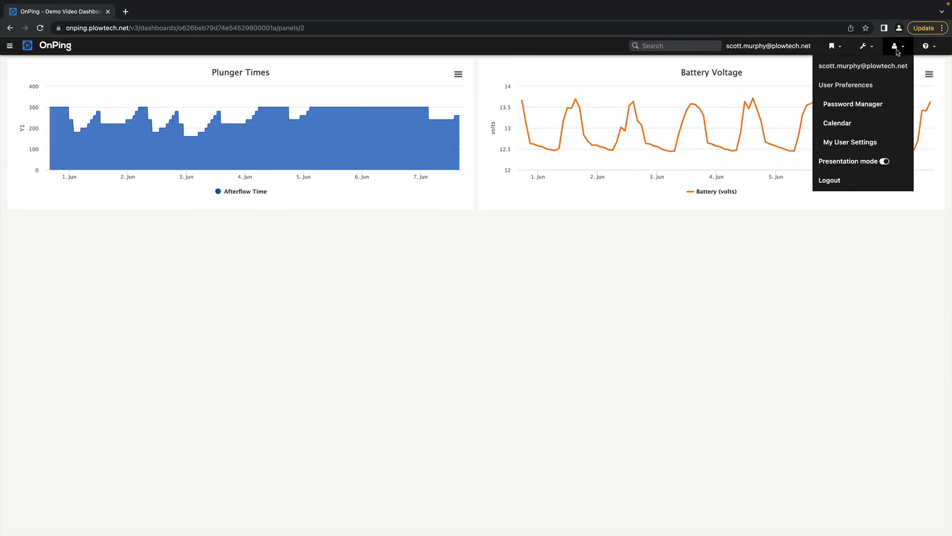
left_click(898, 50)
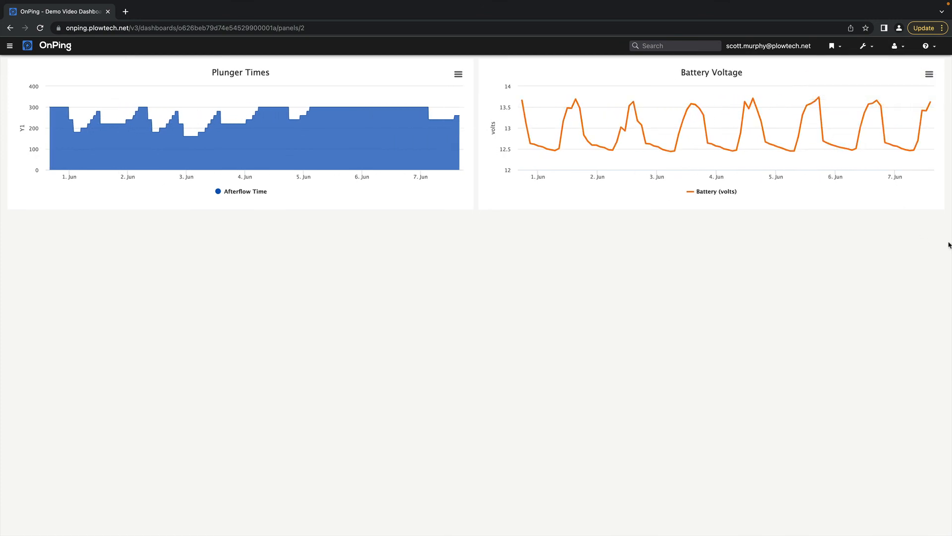